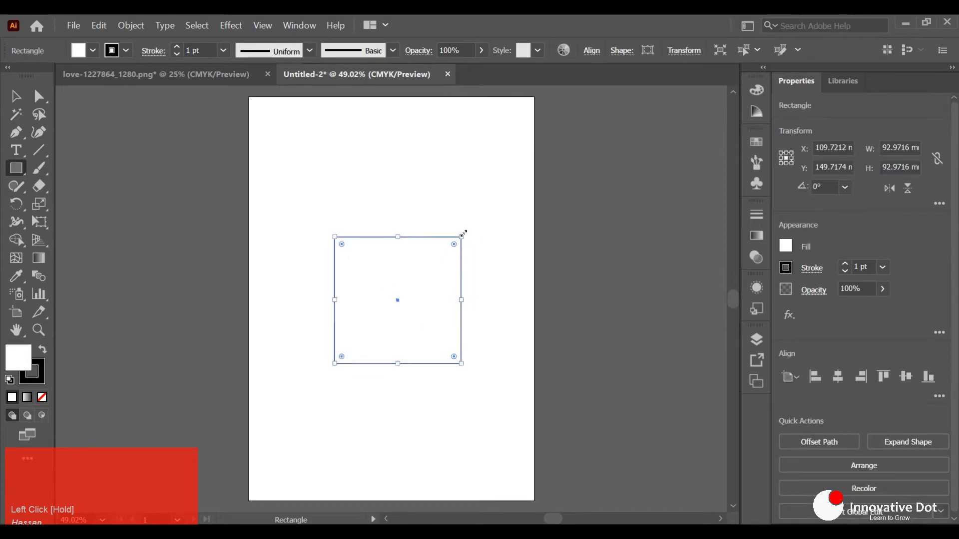
- Rotate the square to 315° so it stands as a diamond, and color both its stroke and fill red
drag(467, 232, 486, 299)
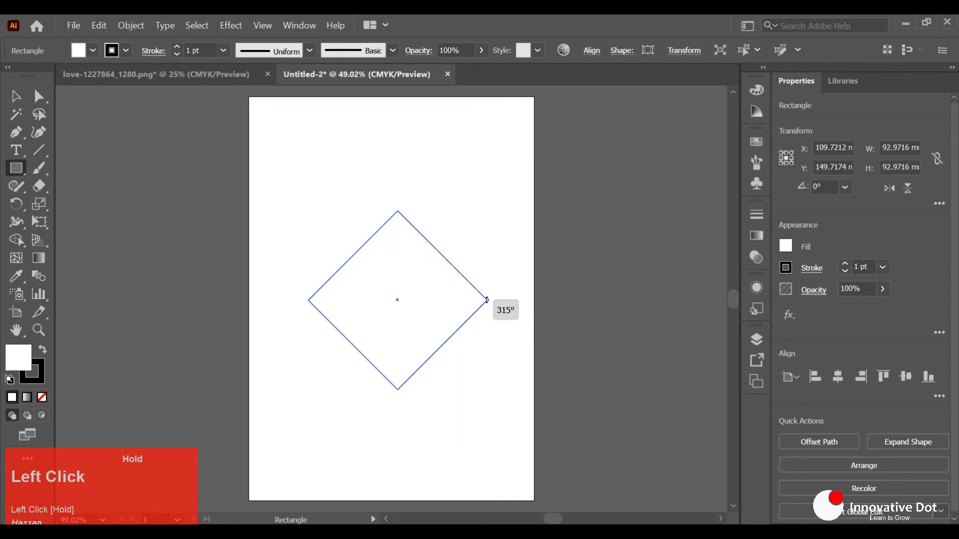
drag(487, 300, 487, 300)
click(131, 54)
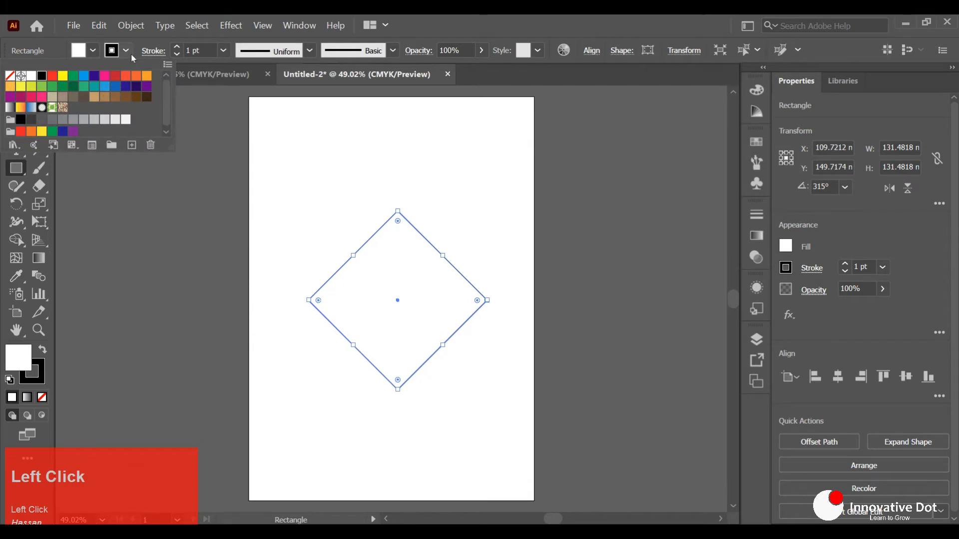
click(115, 77)
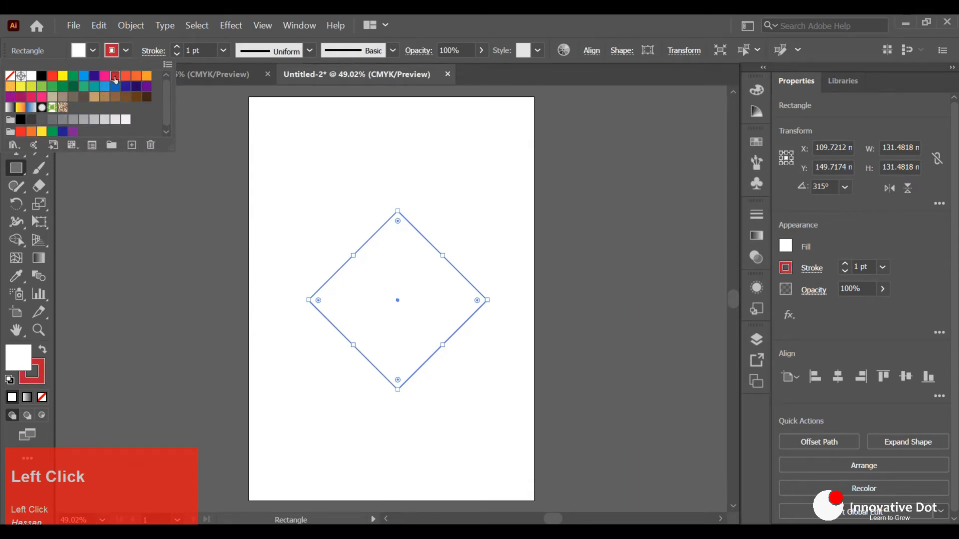
click(93, 51)
click(93, 51)
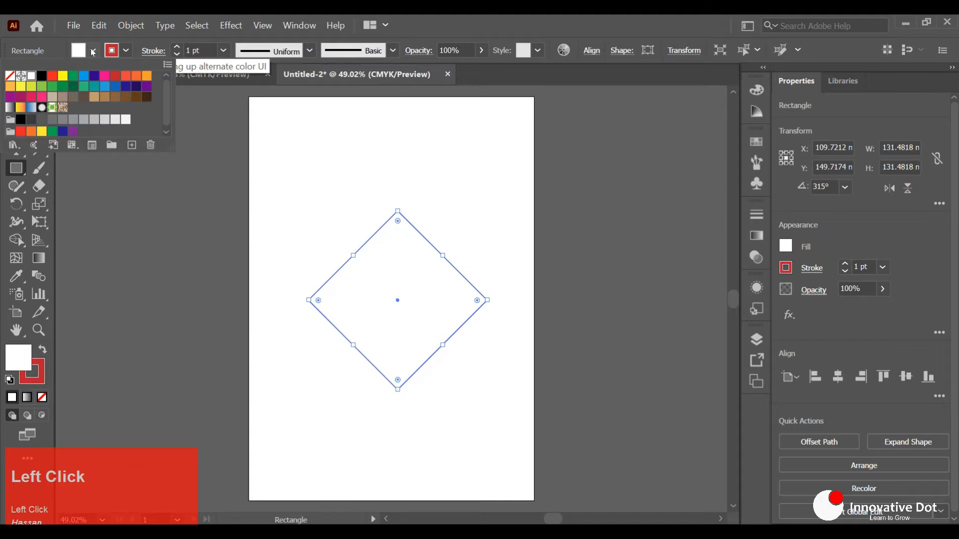
click(114, 77)
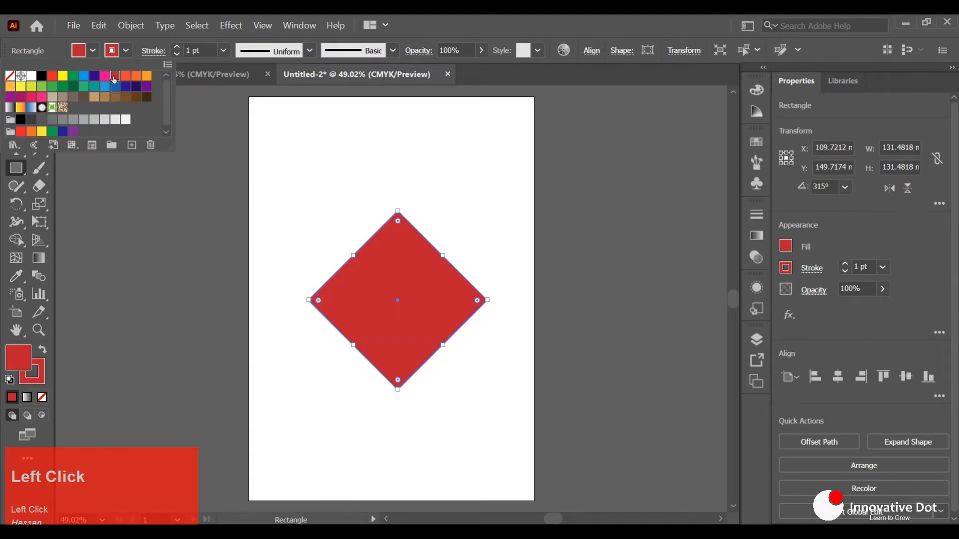
click(314, 188)
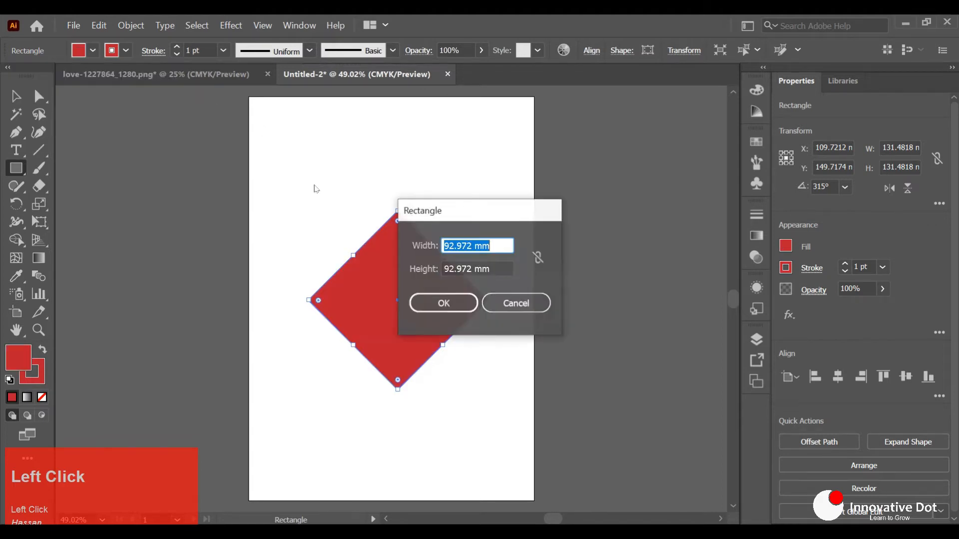
click(532, 302)
- Draw a circle about 95 mm in diameter over the diamond's upper-left edge with the Ellipse tool
right_click(13, 176)
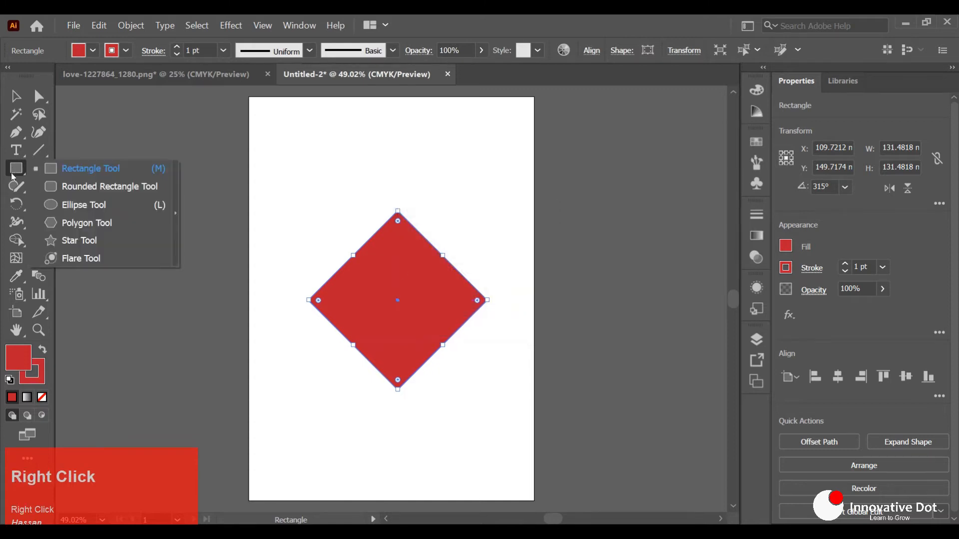
click(47, 205)
drag(284, 202, 413, 332)
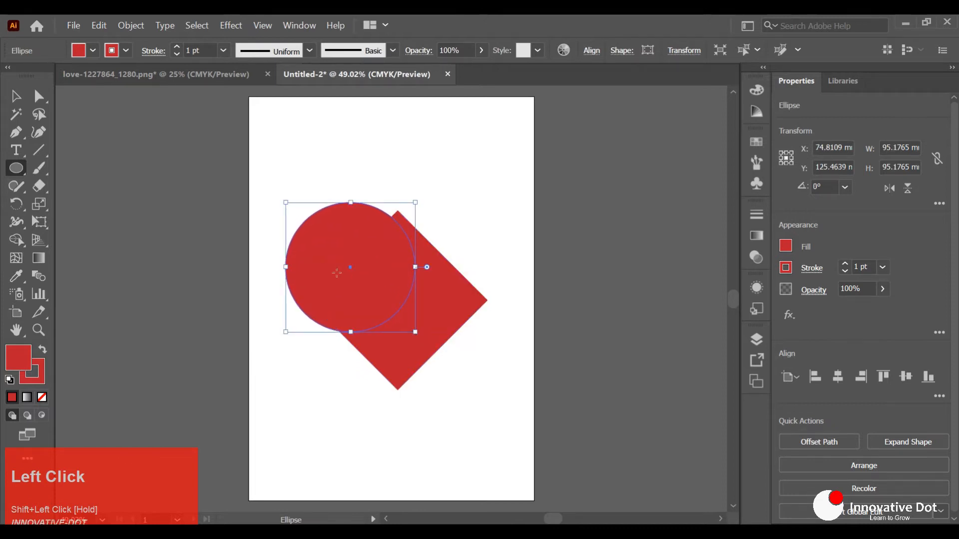
- Position the circle as the heart's left lobe and duplicate it about 62 mm horizontally to form the right lobe
click(14, 97)
drag(364, 277, 454, 269)
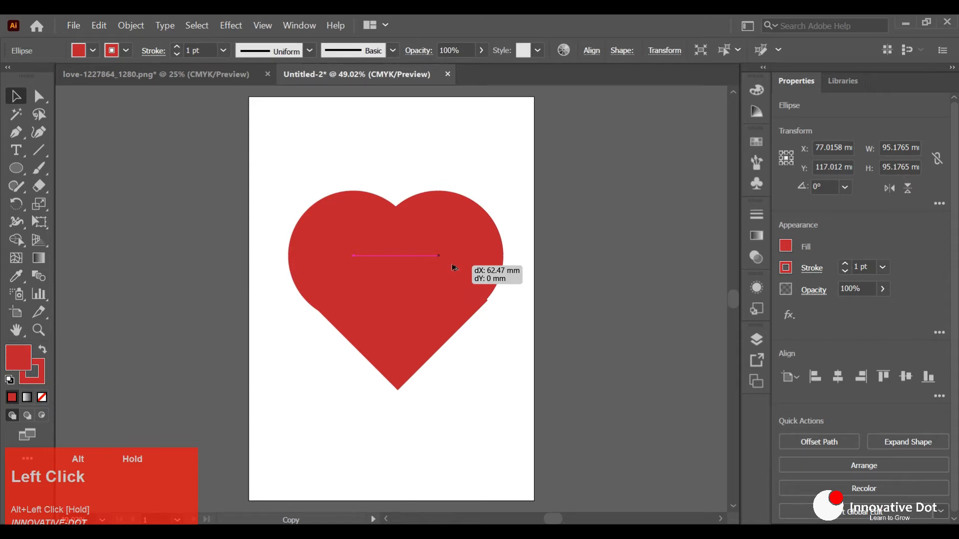
drag(451, 264, 452, 264)
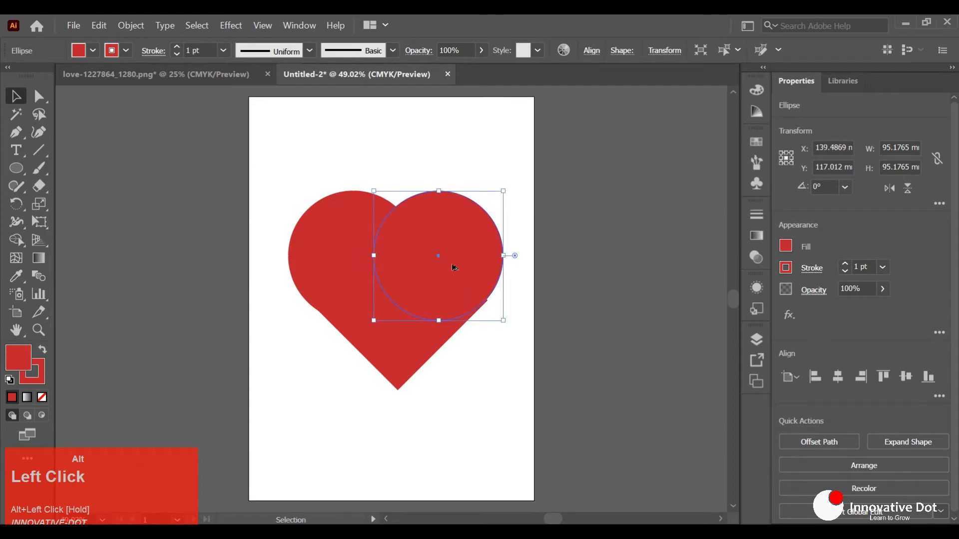
click(474, 383)
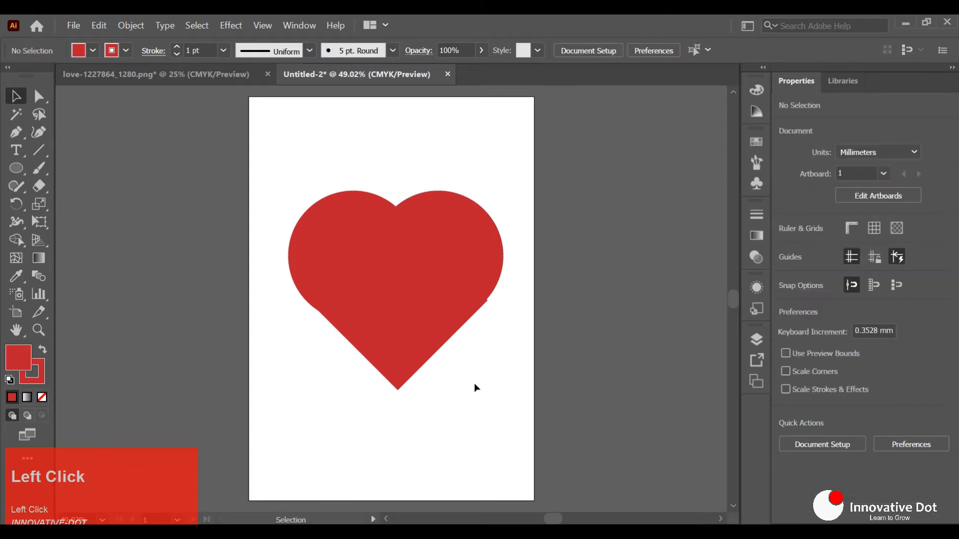
- Center the diamond beneath the two circles and round its left and right corners
drag(401, 353, 399, 353)
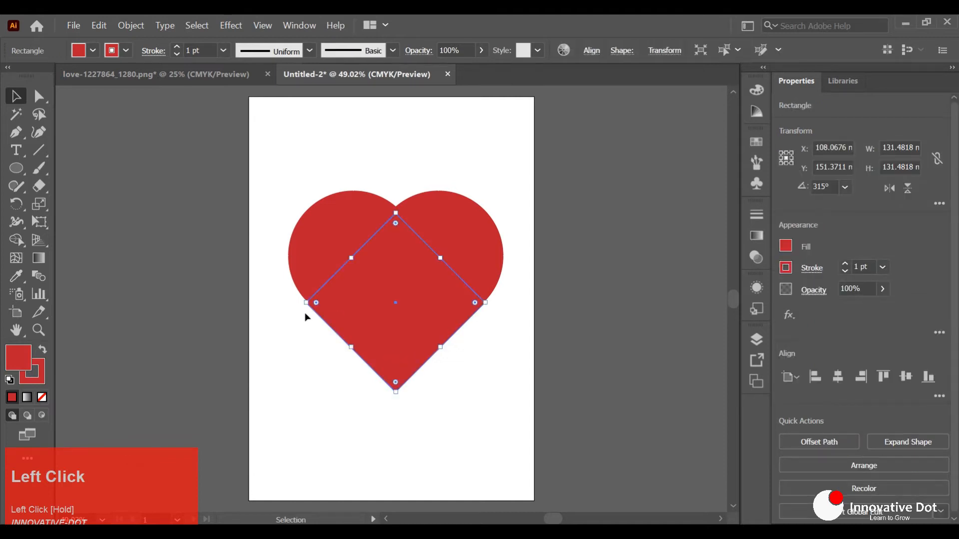
click(318, 304)
click(477, 306)
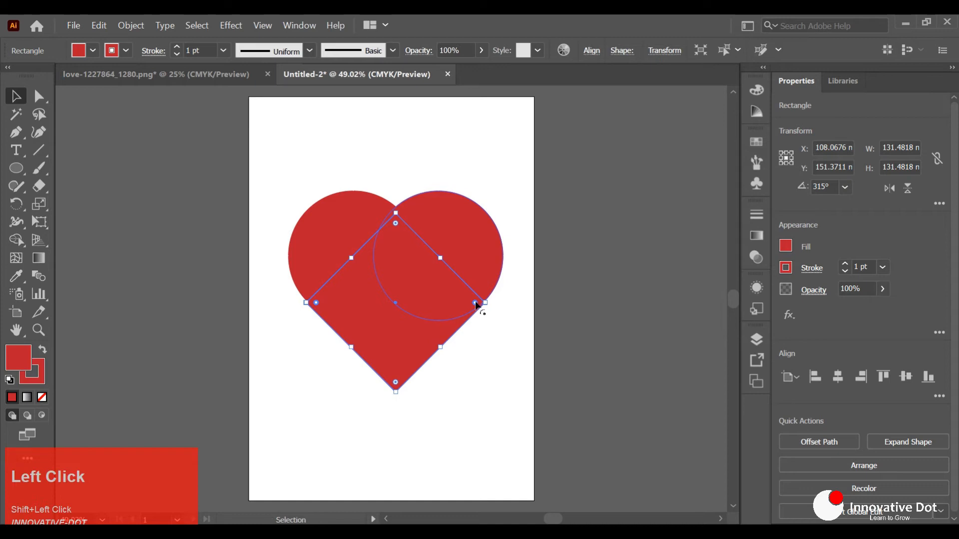
drag(476, 303, 438, 300)
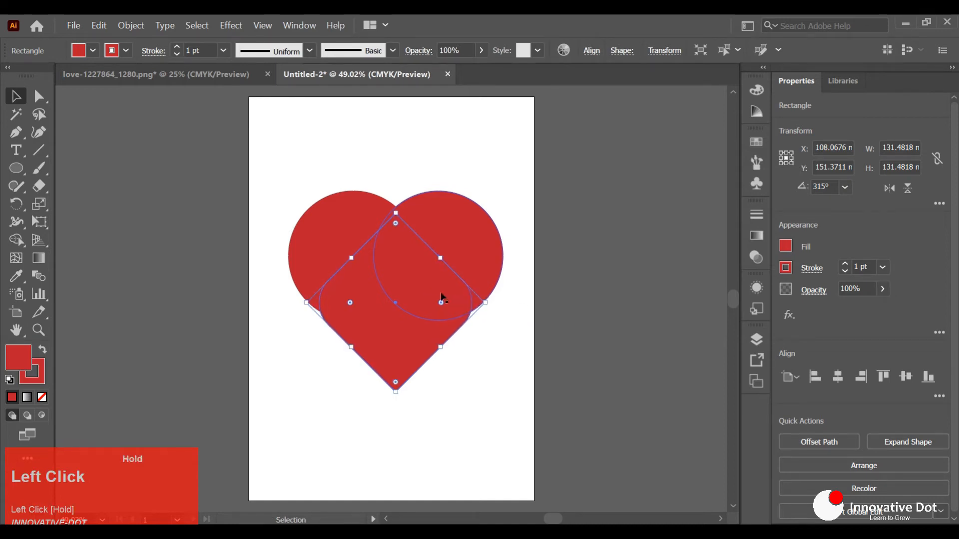
click(532, 427)
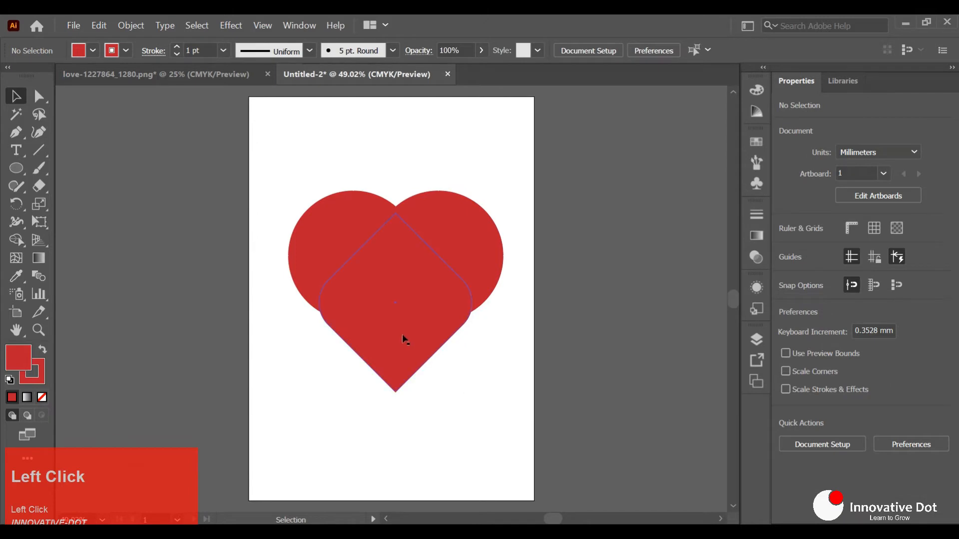
- Stretch the diamond's edges outward to about 143 by 162 mm so its lower sides meet both circles
drag(402, 334, 447, 338)
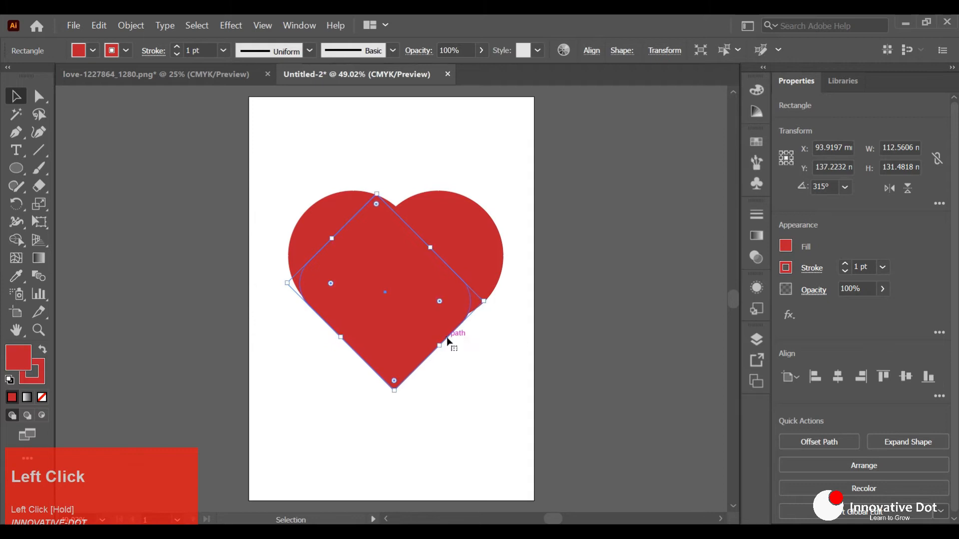
drag(429, 247, 449, 223)
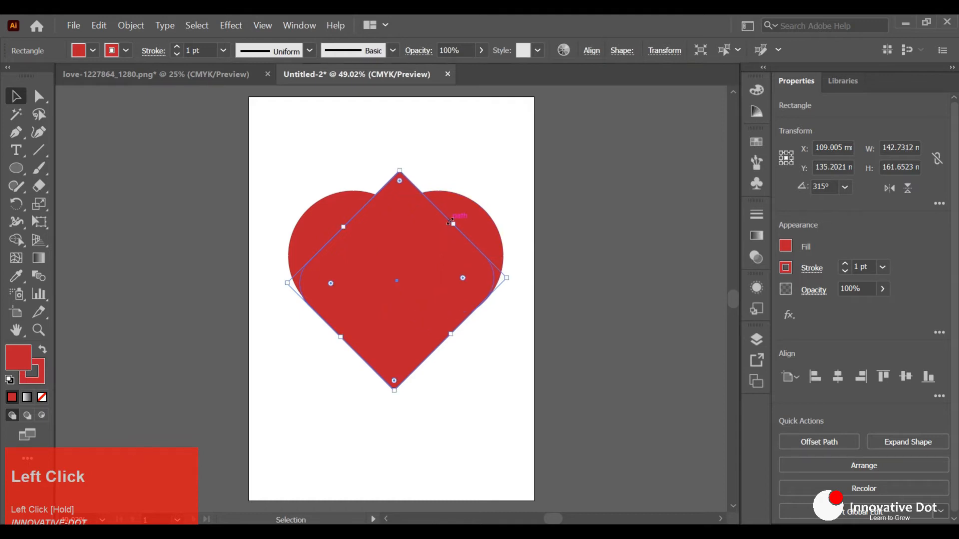
click(478, 344)
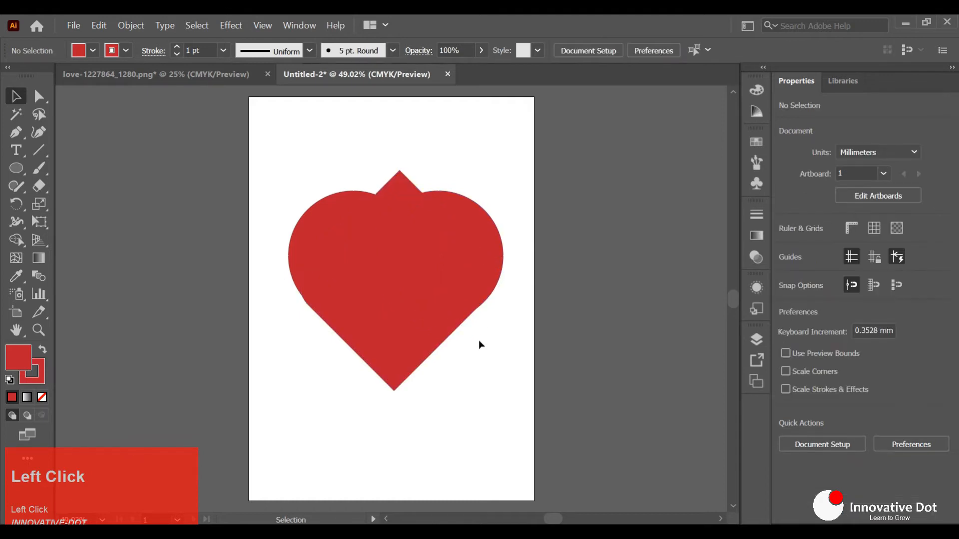
- Rotate the diamond slightly to about 316.5° so its bottom tip sits centered between the circles
click(367, 325)
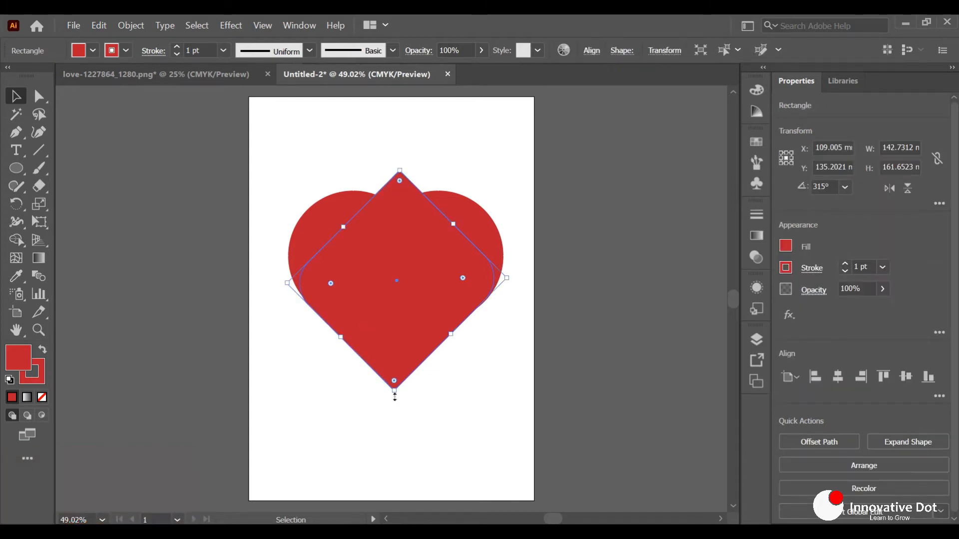
drag(393, 396, 397, 398)
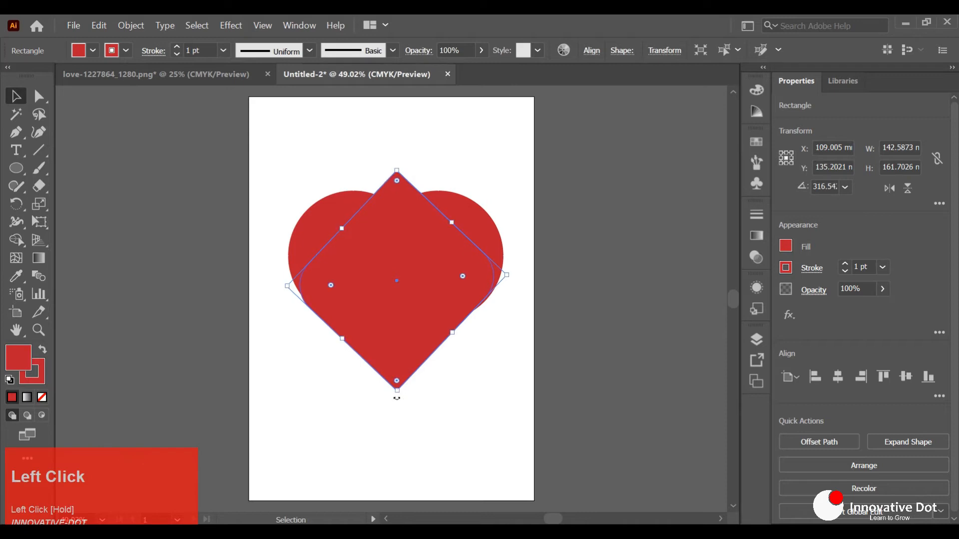
click(483, 362)
drag(410, 319, 411, 318)
click(311, 148)
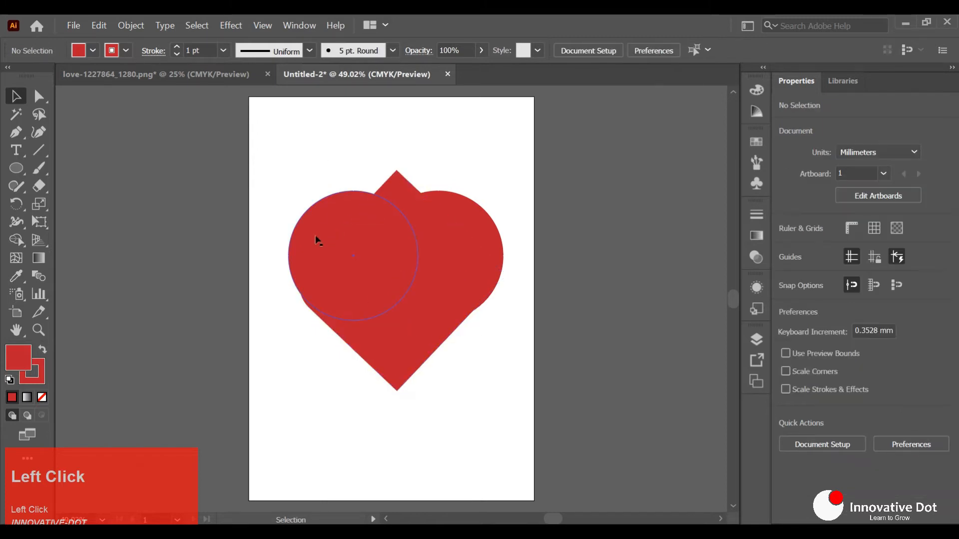
- Shift the left circle slightly outward and extend the diamond's lower-right edge to smooth the heart's outline
drag(315, 240, 310, 240)
click(444, 326)
drag(454, 332, 456, 335)
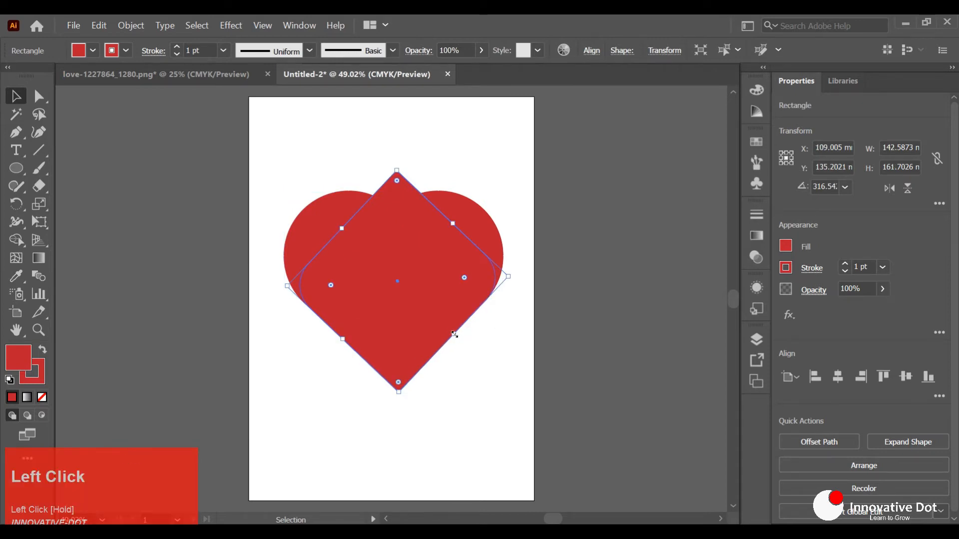
click(498, 373)
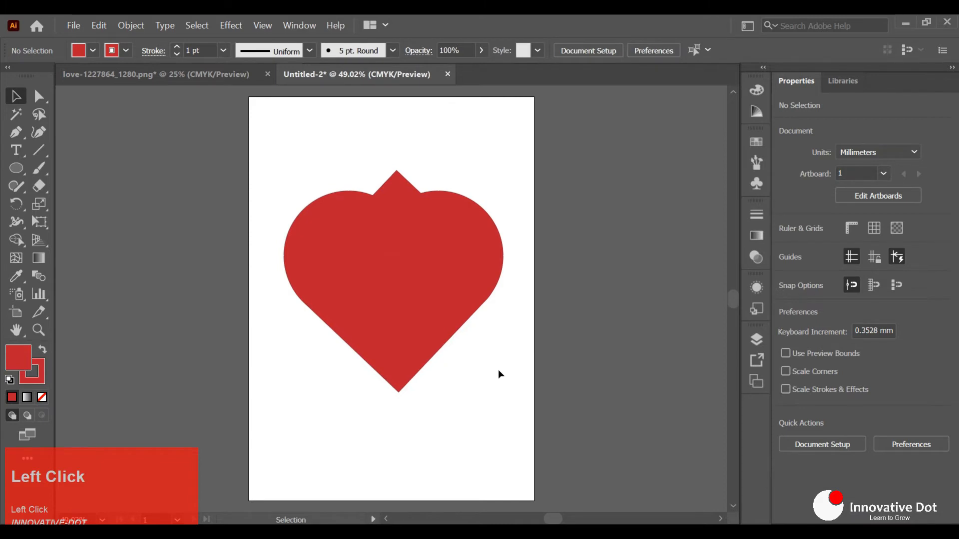
- Select the diamond and both circles, and remove the tip protruding between the lobes with the Shape Builder tool
drag(299, 151, 469, 304)
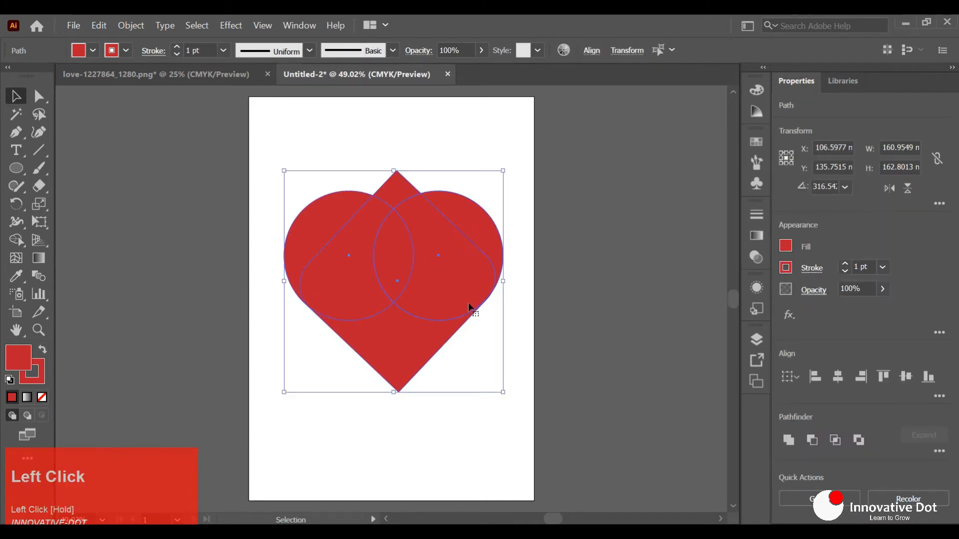
click(16, 239)
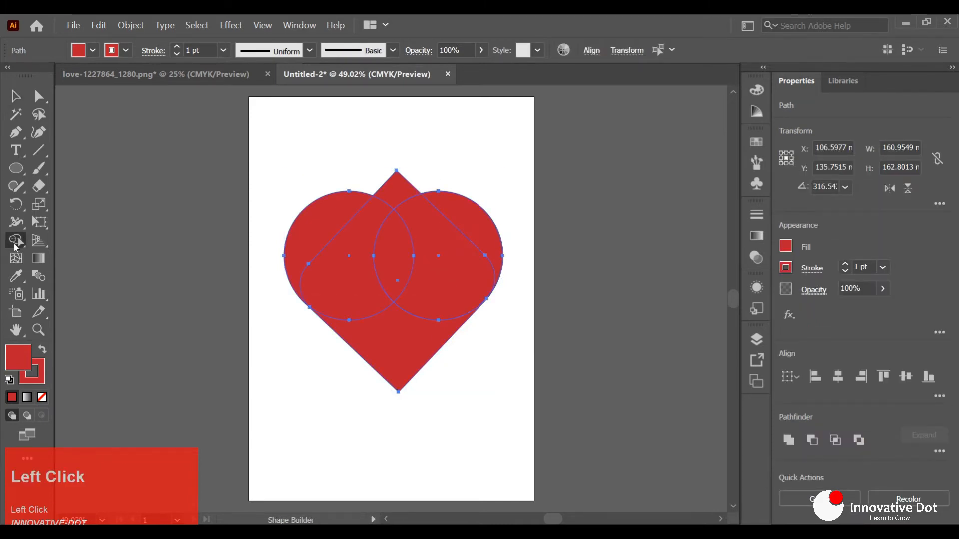
alt+click(389, 185)
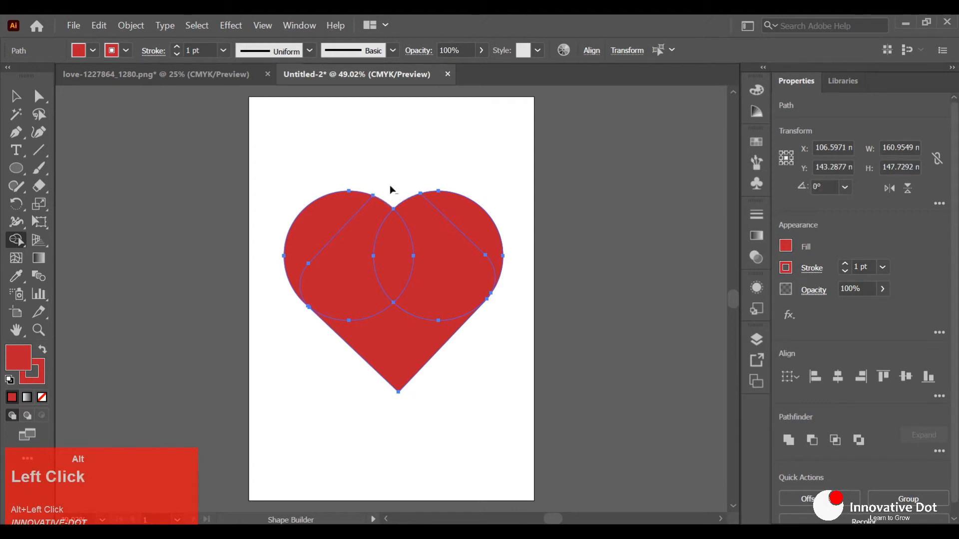
- Unite the selected shapes into a single heart path and move the heart lower on the artboard
click(15, 97)
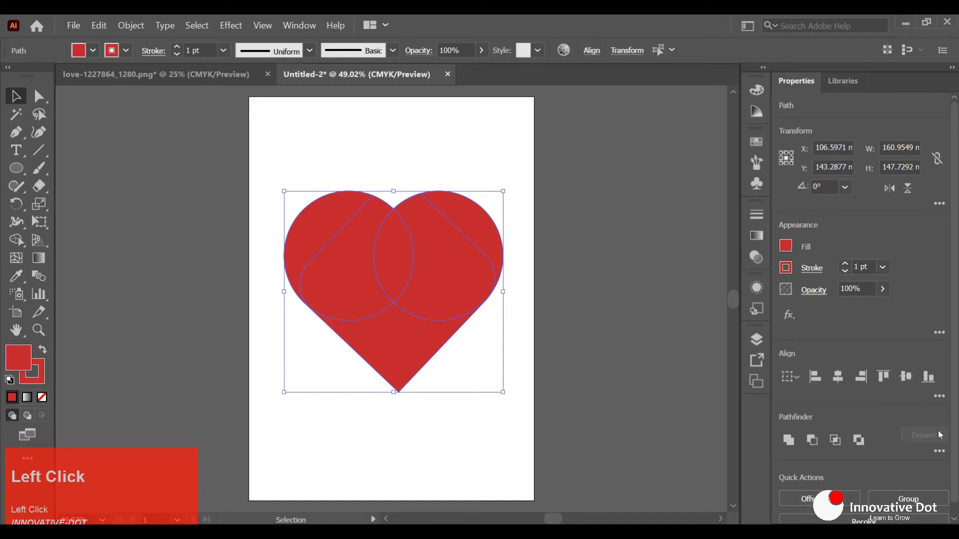
click(789, 440)
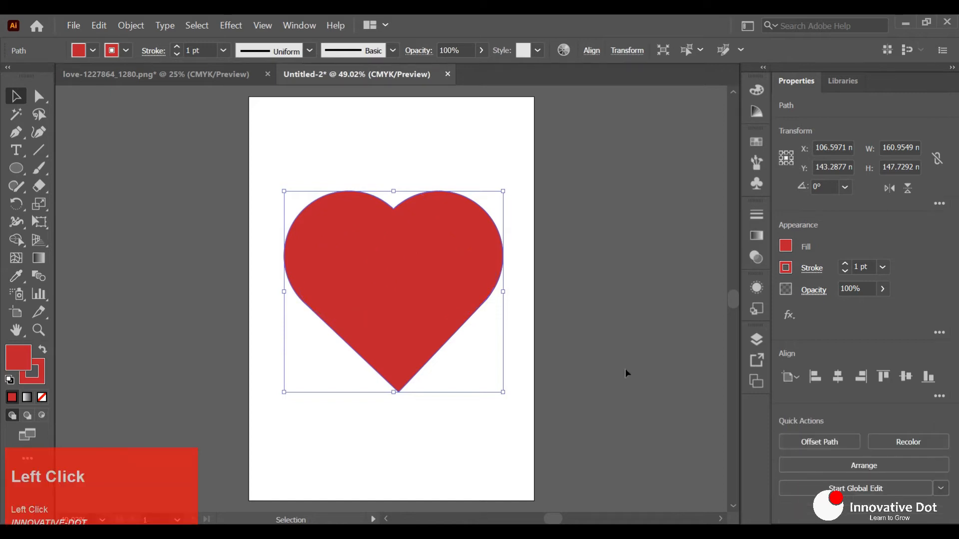
click(560, 296)
drag(393, 270, 388, 314)
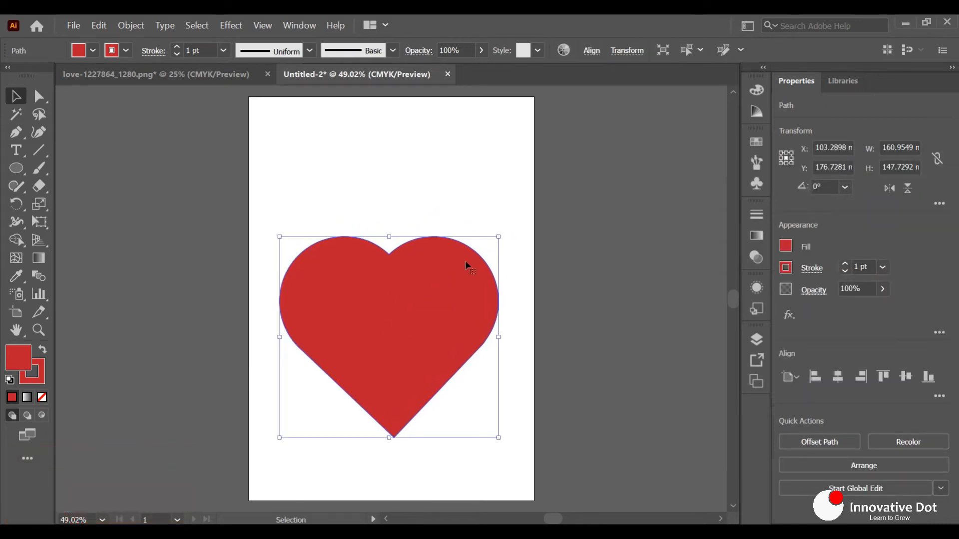
- Duplicate the heart, scale the copy proportionally to about 61 by 56 mm, and place it just above the large heart's bottom tip
alt+drag(402, 330, 493, 332)
shift+drag(588, 236, 479, 361)
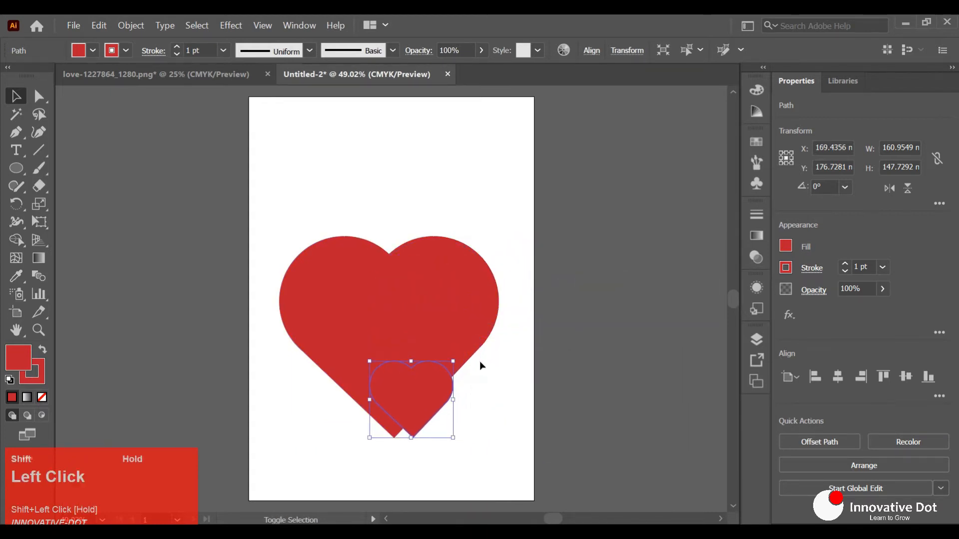
drag(418, 407, 402, 392)
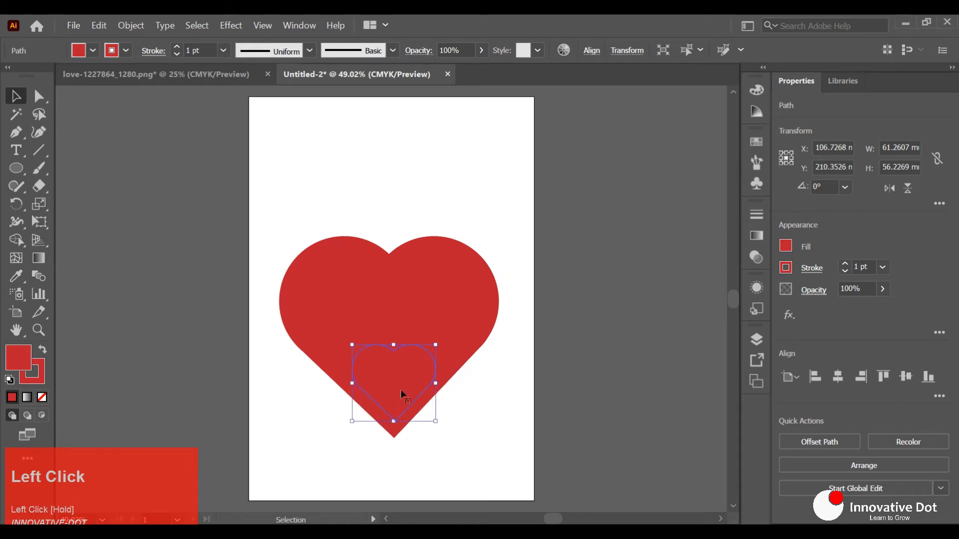
- Fill the small heart with the pink swatch C=0 M=95 Y=20 K=0 and deselect it
click(111, 50)
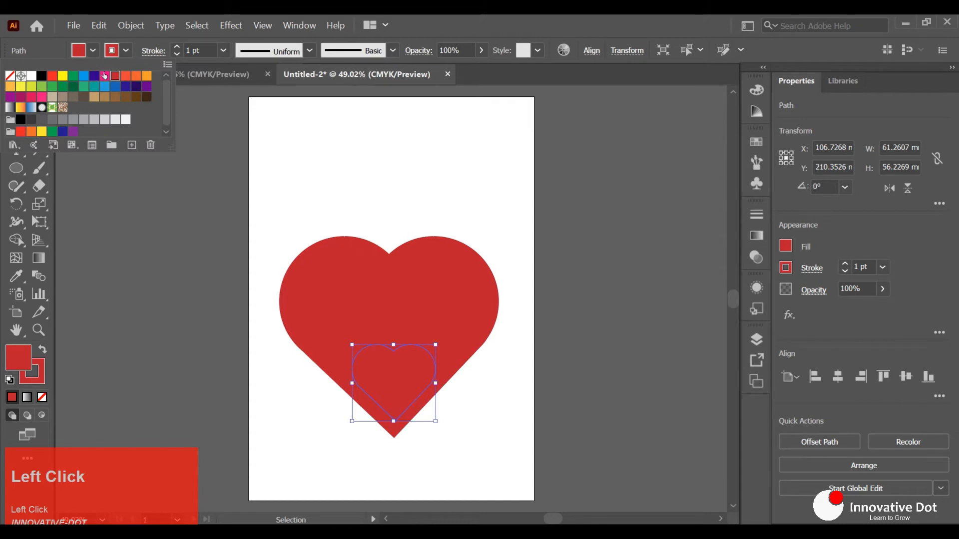
click(104, 76)
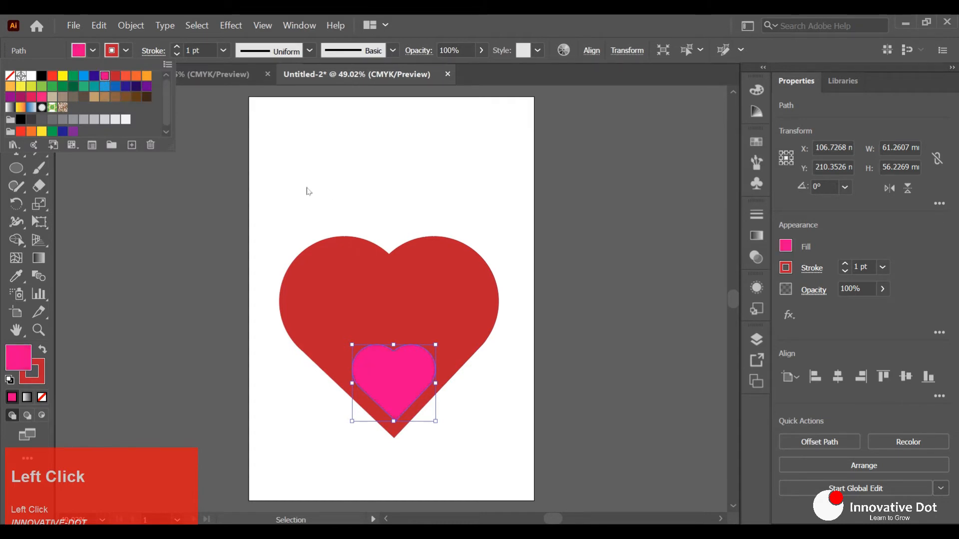
click(43, 97)
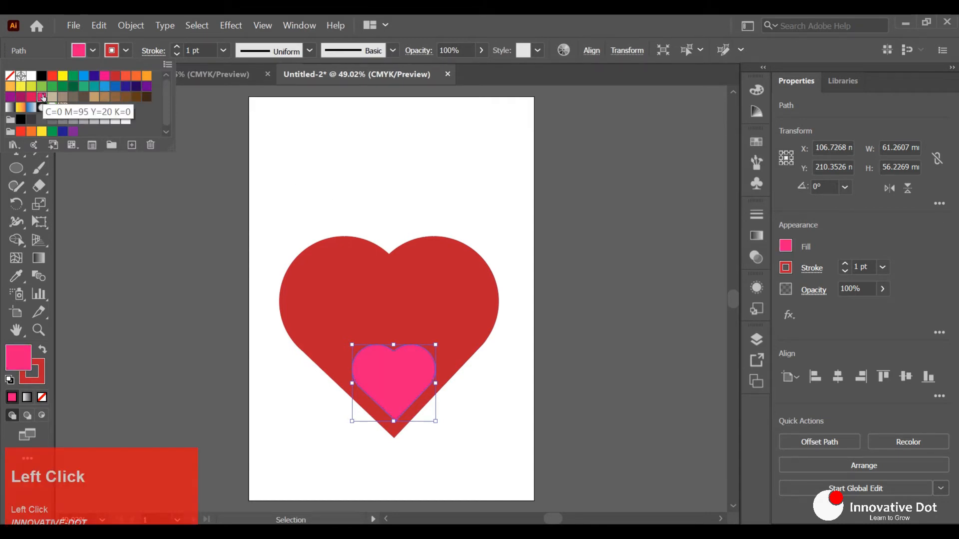
click(456, 193)
click(455, 192)
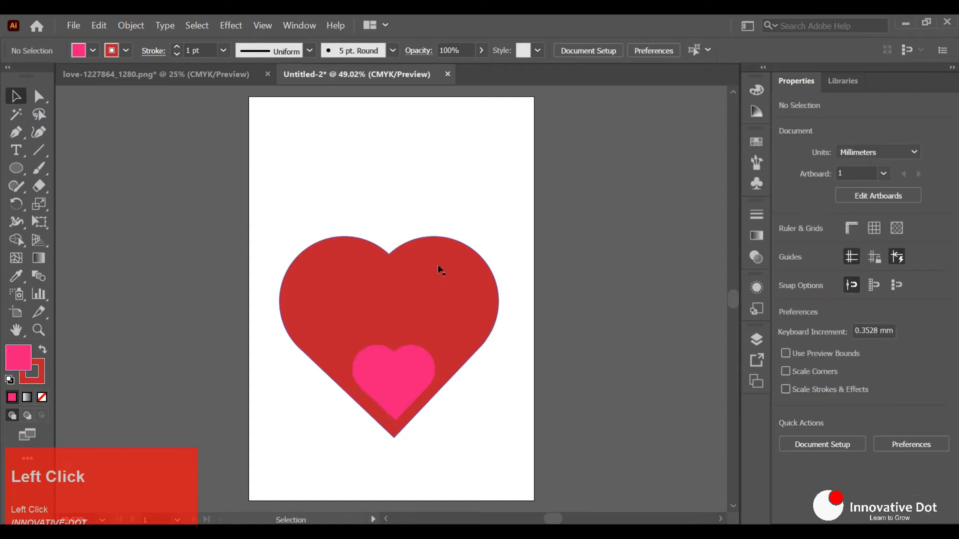
- Fill the large heart with the orange-red swatch beside the current red one and deselect it
click(437, 265)
click(93, 50)
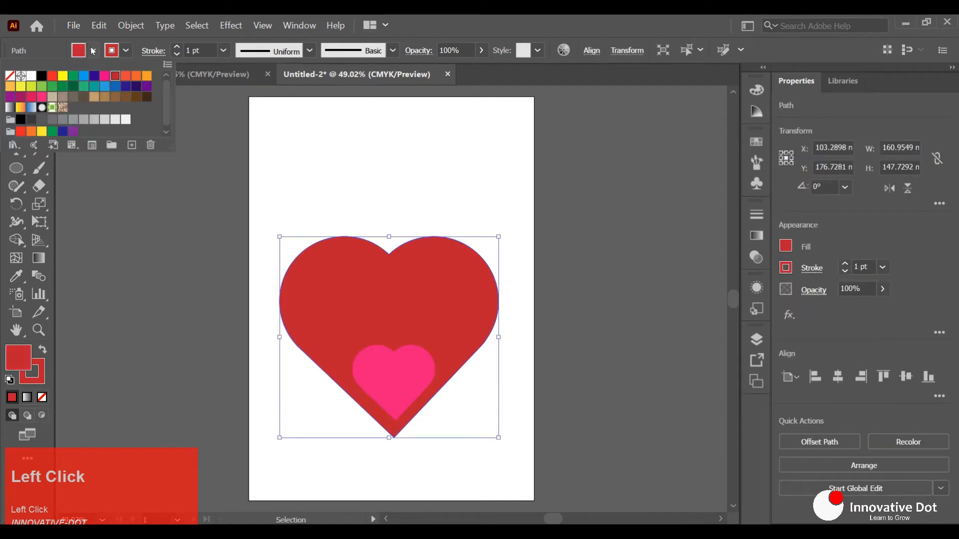
click(125, 79)
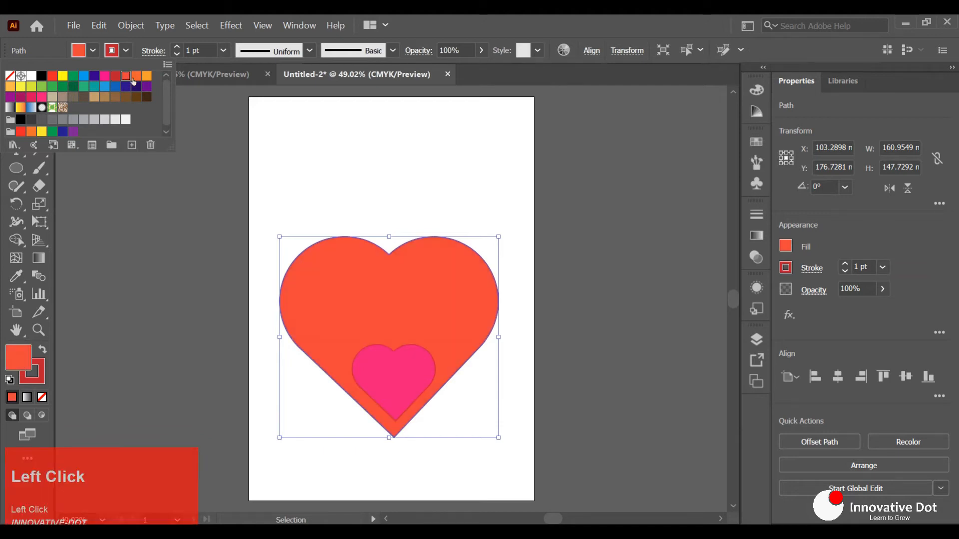
click(397, 216)
click(397, 215)
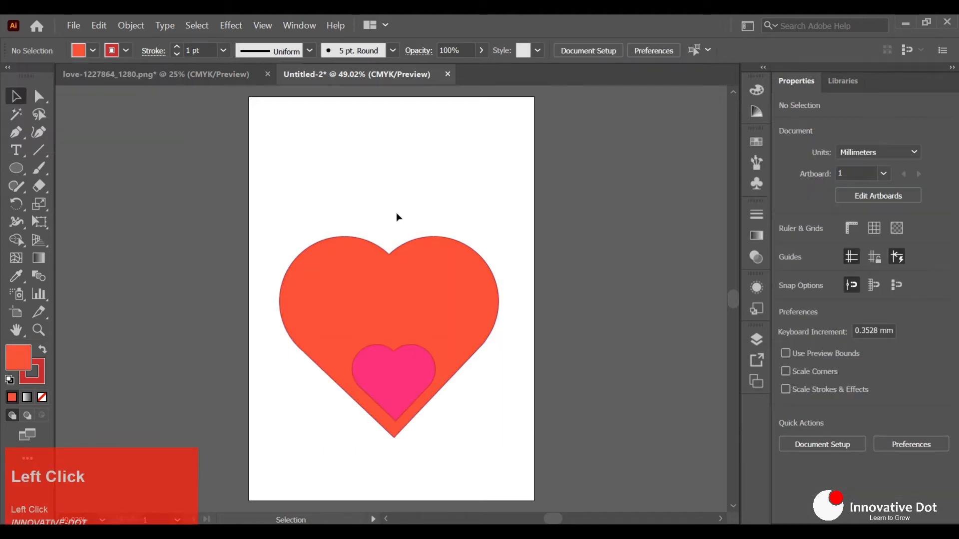
- Select both hearts, set their stroke to None and deselect them
click(396, 358)
drag(344, 181, 430, 381)
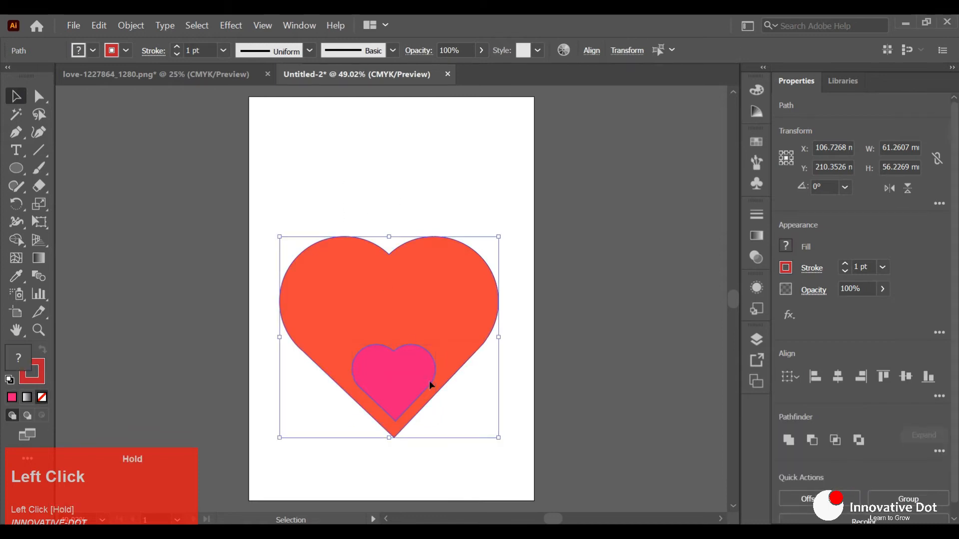
click(126, 50)
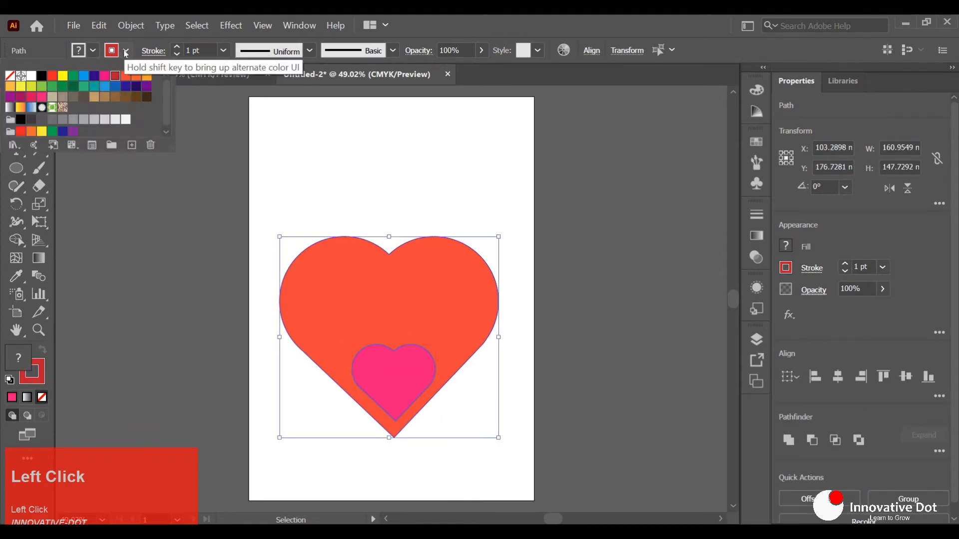
click(11, 76)
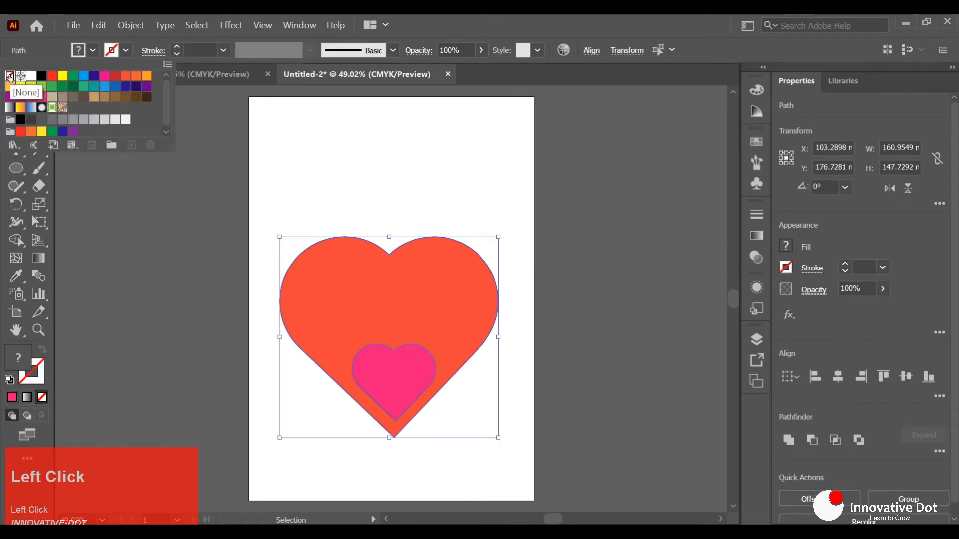
click(352, 196)
- Draw a 210 by 297 mm rectangle covering the whole artboard and fill it with a light peach tint from the Color Guide
right_click(16, 168)
click(65, 170)
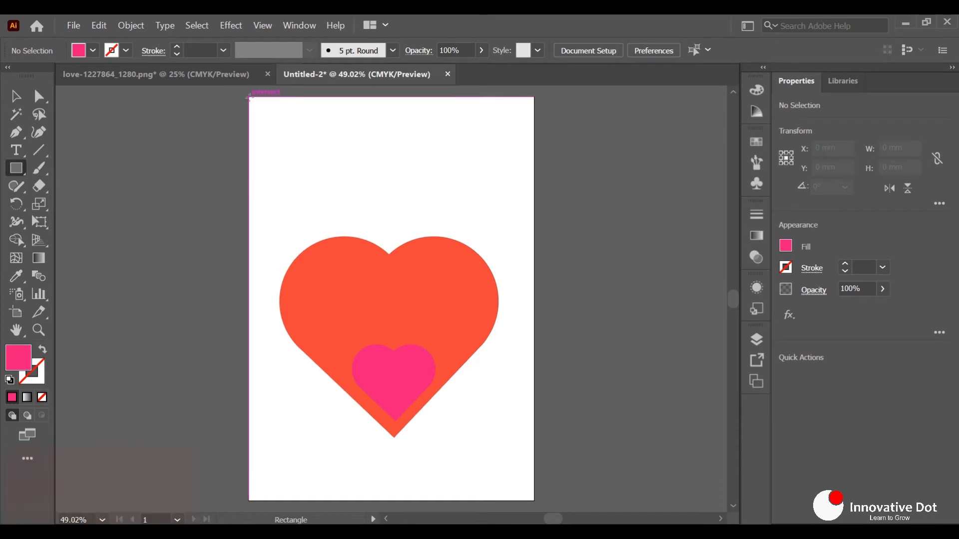
drag(248, 97, 533, 501)
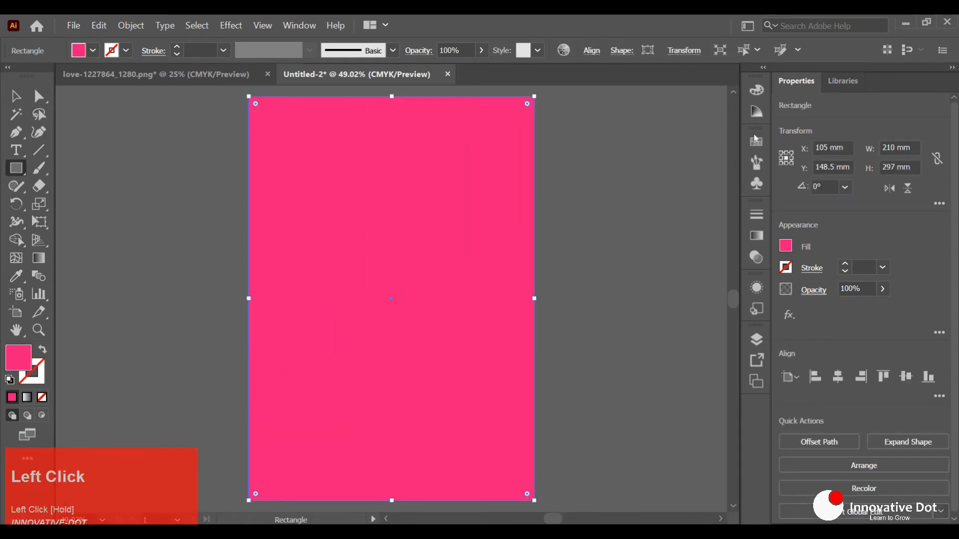
click(758, 113)
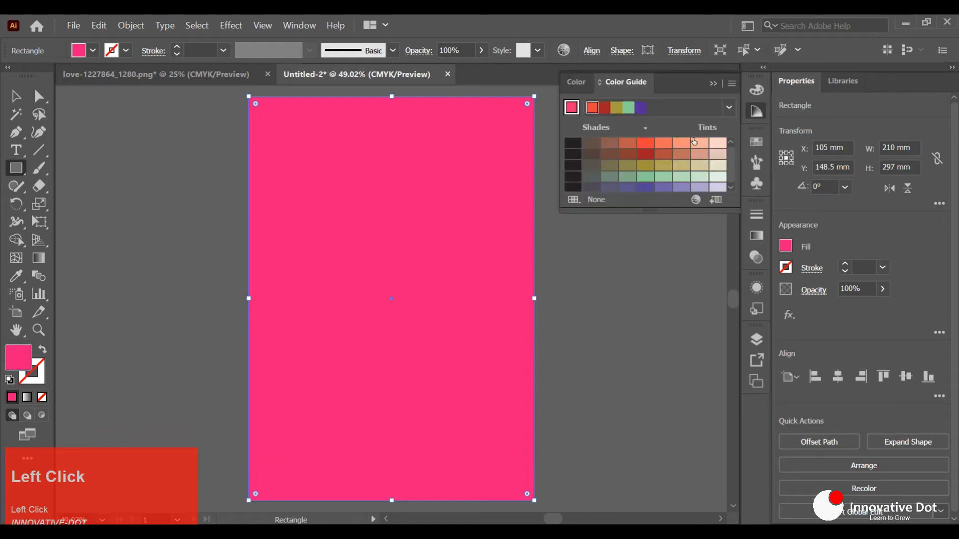
click(701, 144)
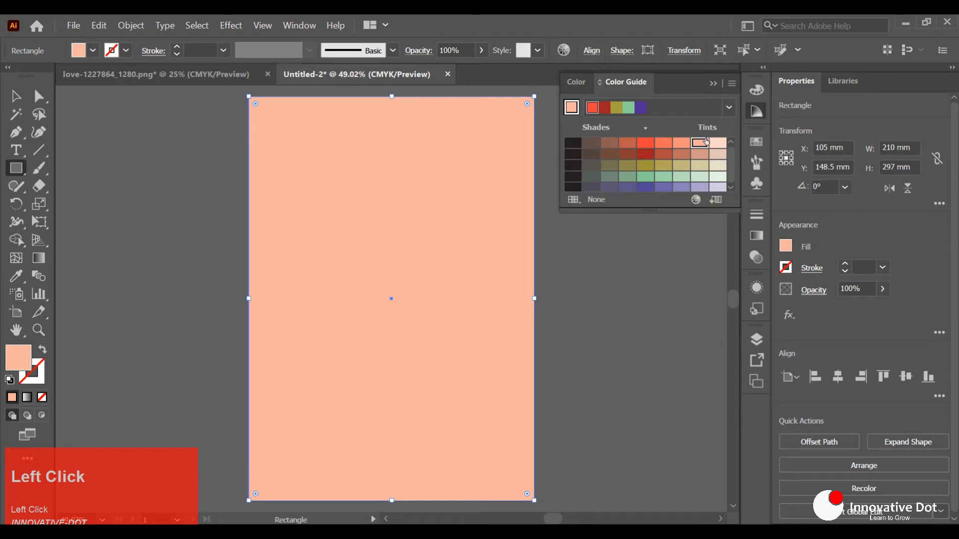
click(714, 85)
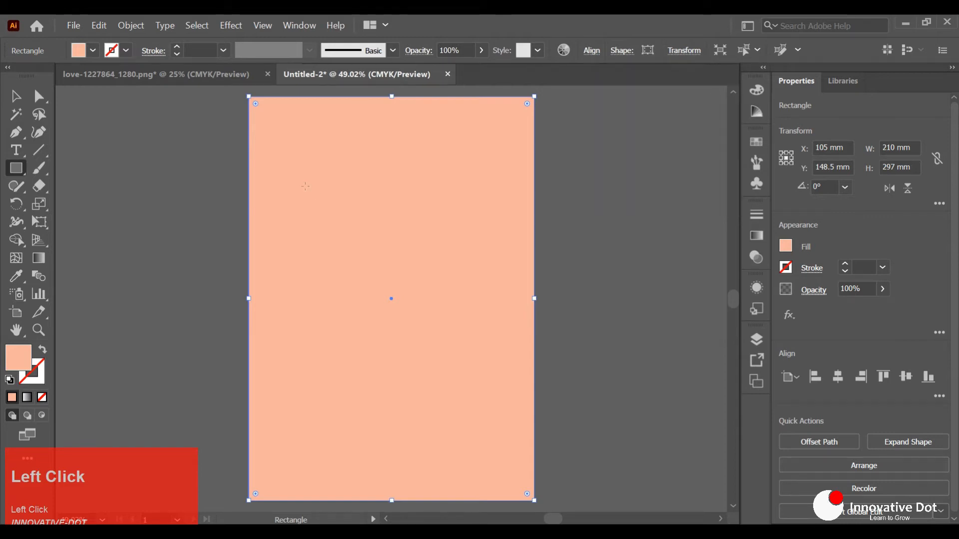
- Send the peach rectangle to the back, behind both hearts, and deselect it
click(16, 96)
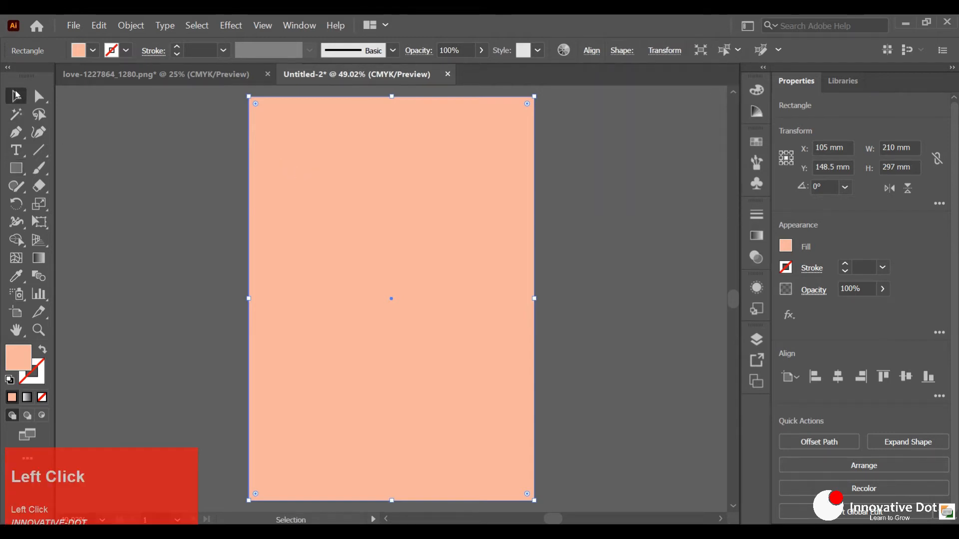
right_click(327, 192)
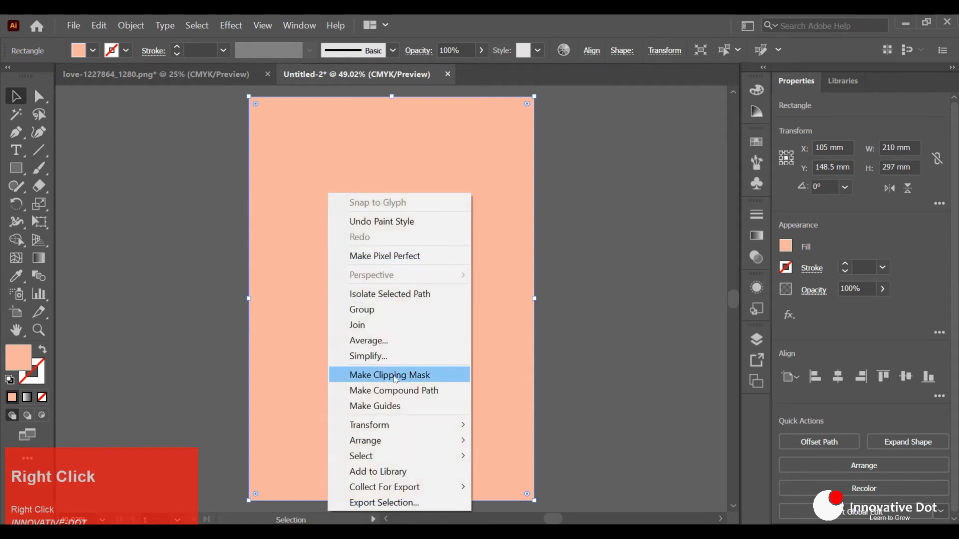
mouse_move(422, 438)
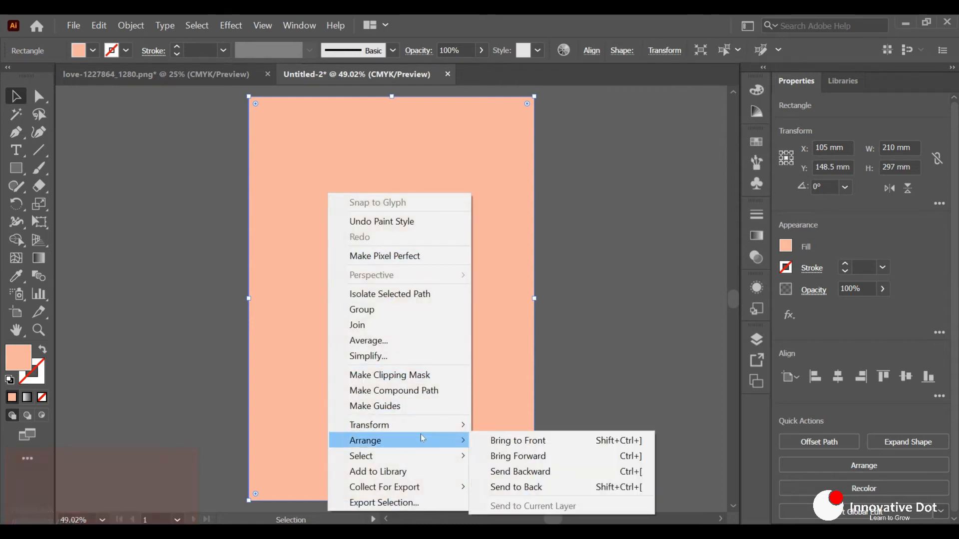
click(517, 487)
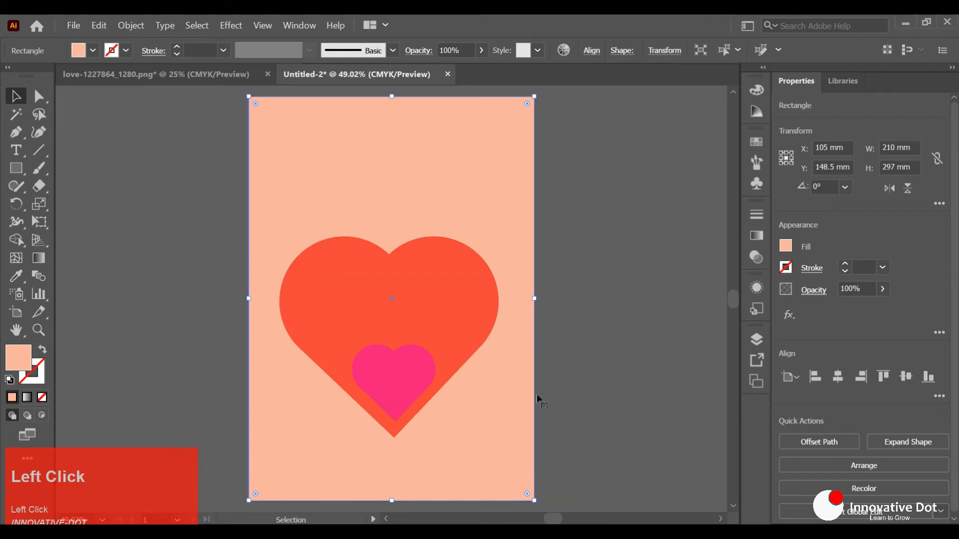
click(553, 373)
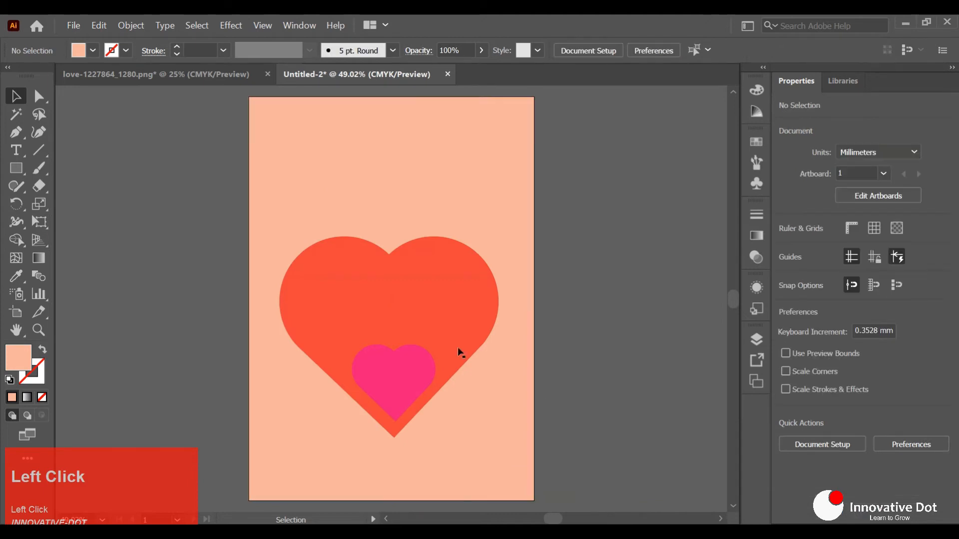
- Blend the small pink heart with the large orange-red heart using the Blend tool
click(411, 371)
click(40, 277)
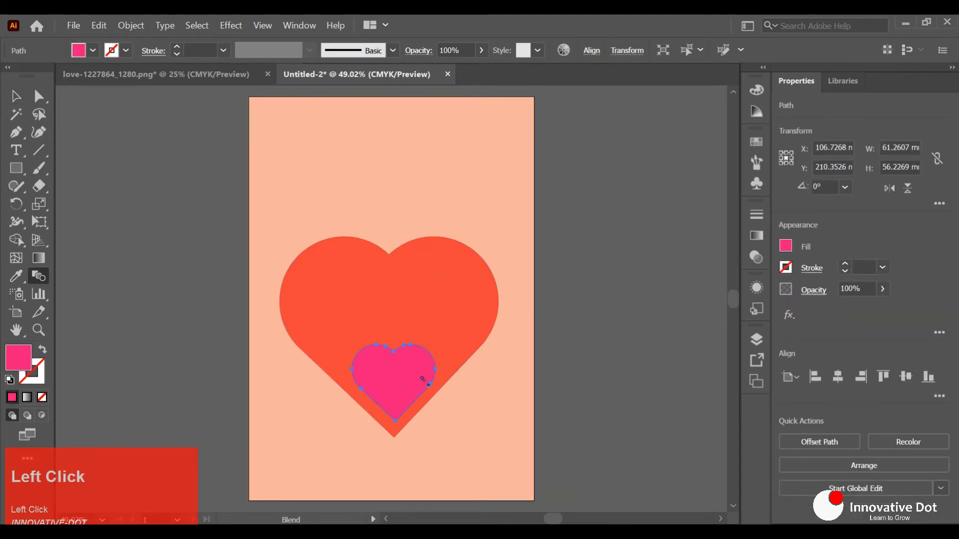
click(370, 319)
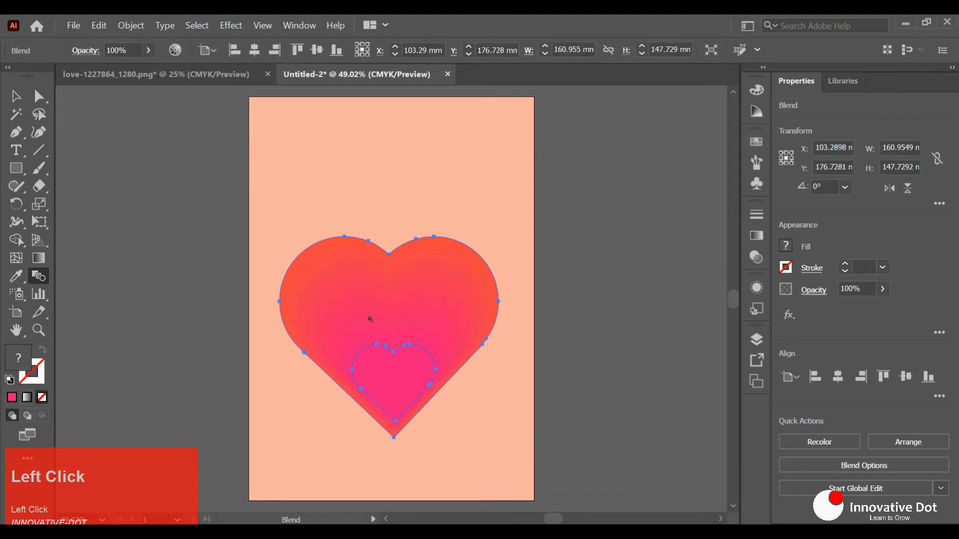
- Change the heart blend's spacing to Specified Steps with 5 steps
double_click(40, 279)
click(703, 228)
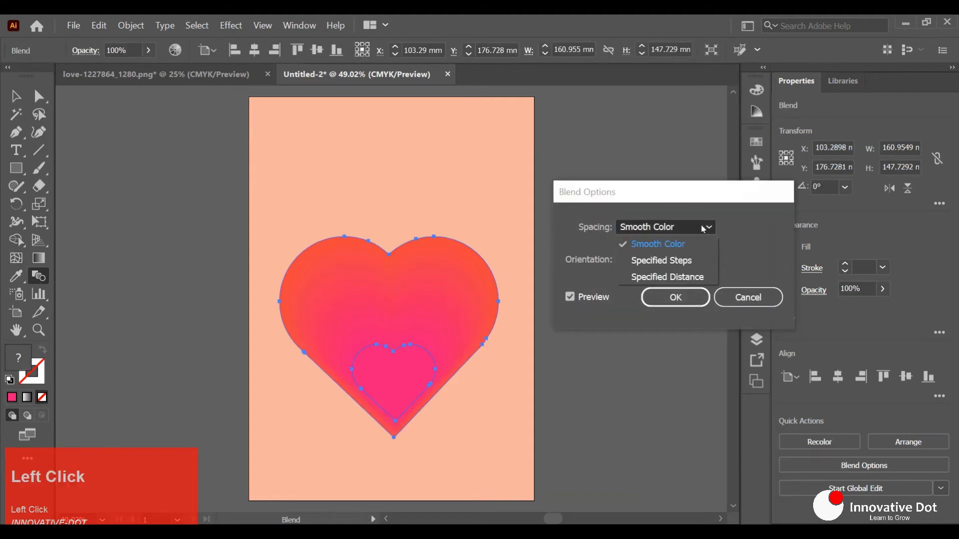
click(692, 260)
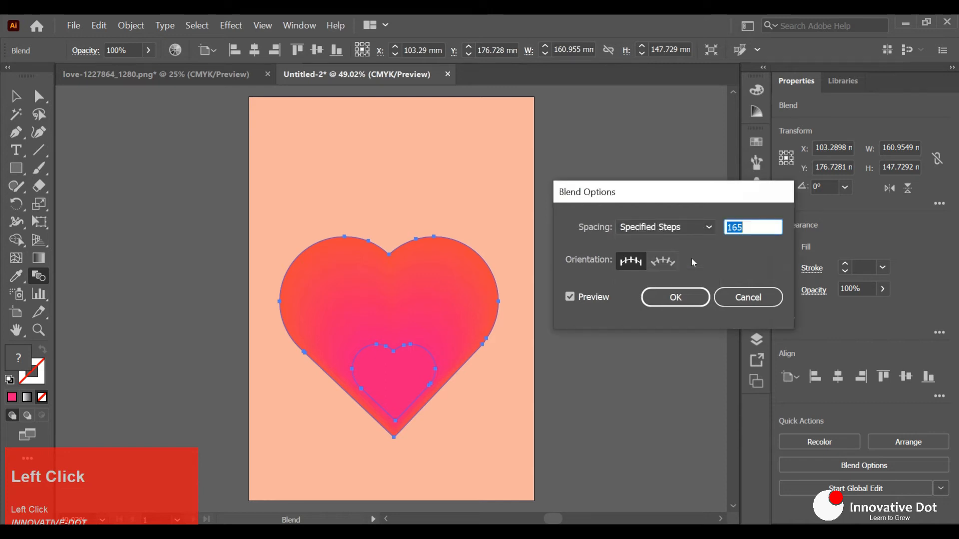
key(Down)
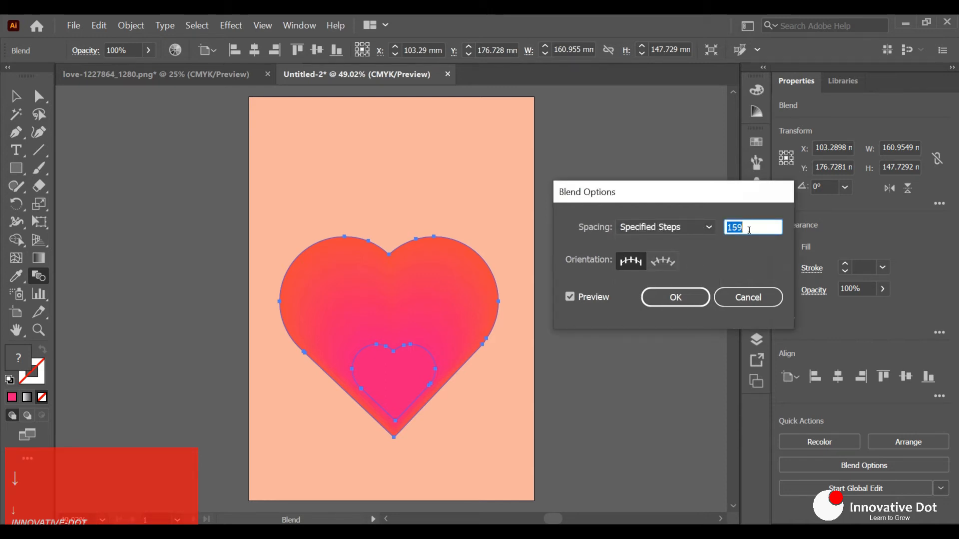
scroll(749, 230, down, 17)
scroll(749, 229, down, 14)
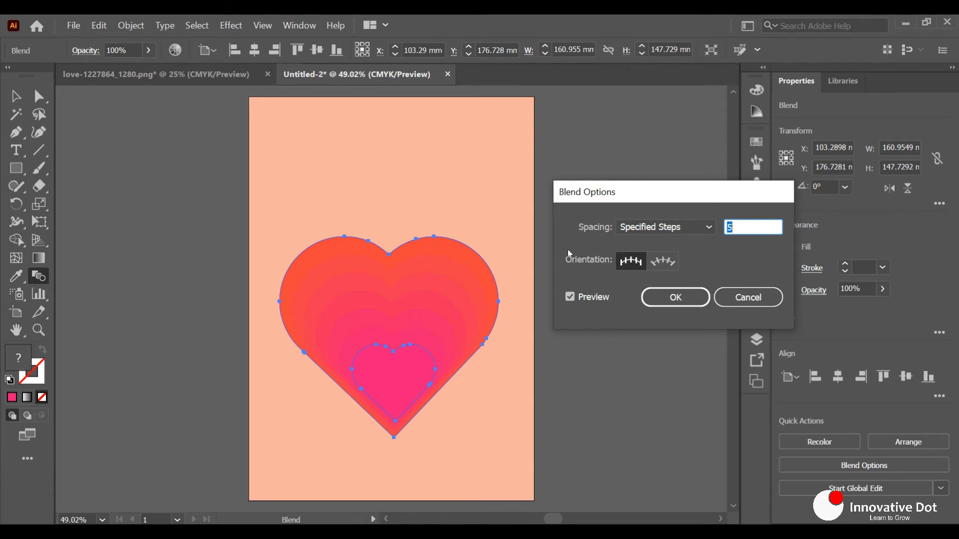
click(675, 300)
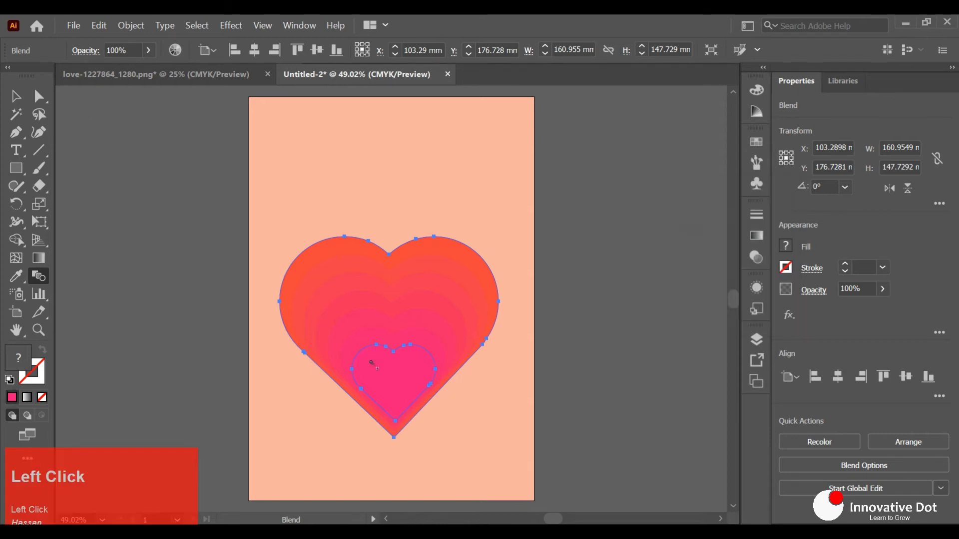
- Reduce the heart blend to 4 specified steps and deselect it
double_click(38, 276)
click(738, 228)
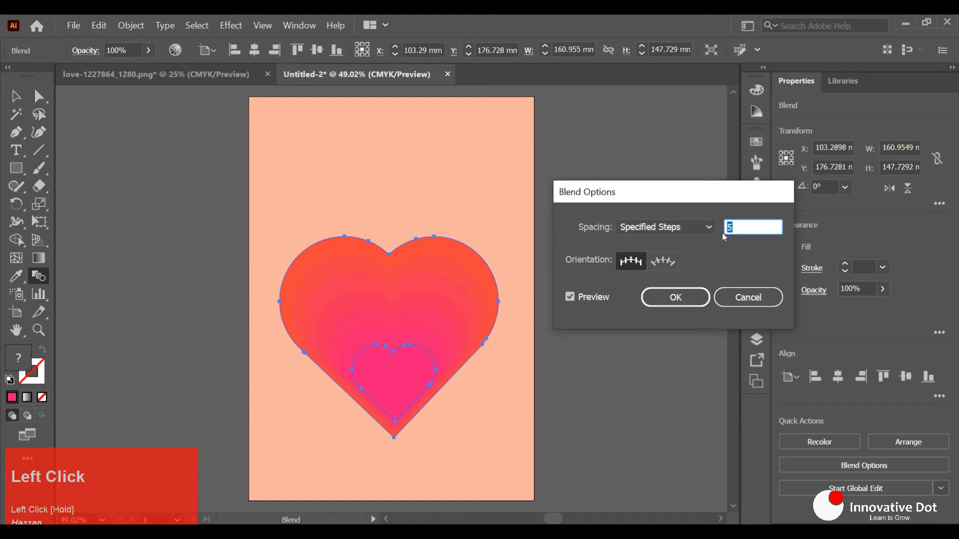
key(Down)
key(Down)
key(Down)
key(Down)
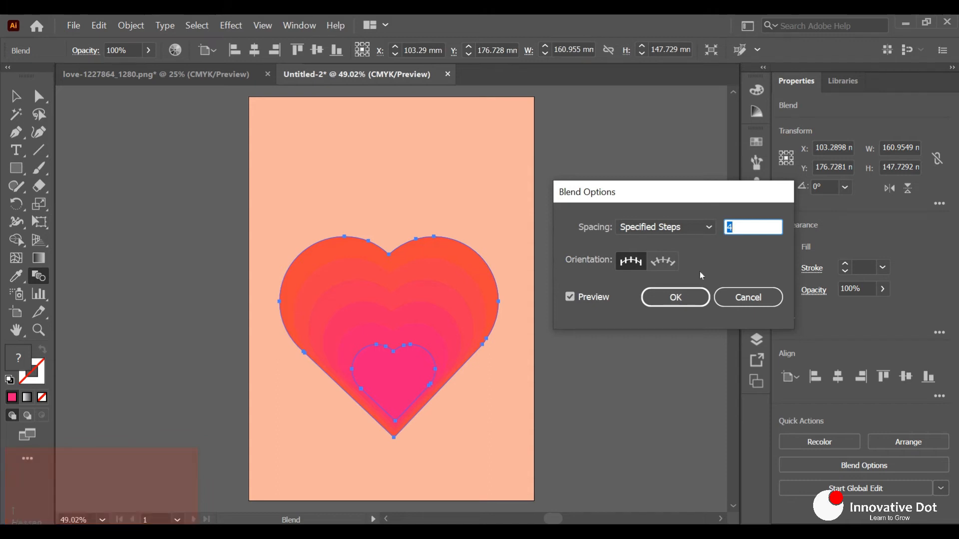
click(690, 298)
click(16, 97)
click(175, 257)
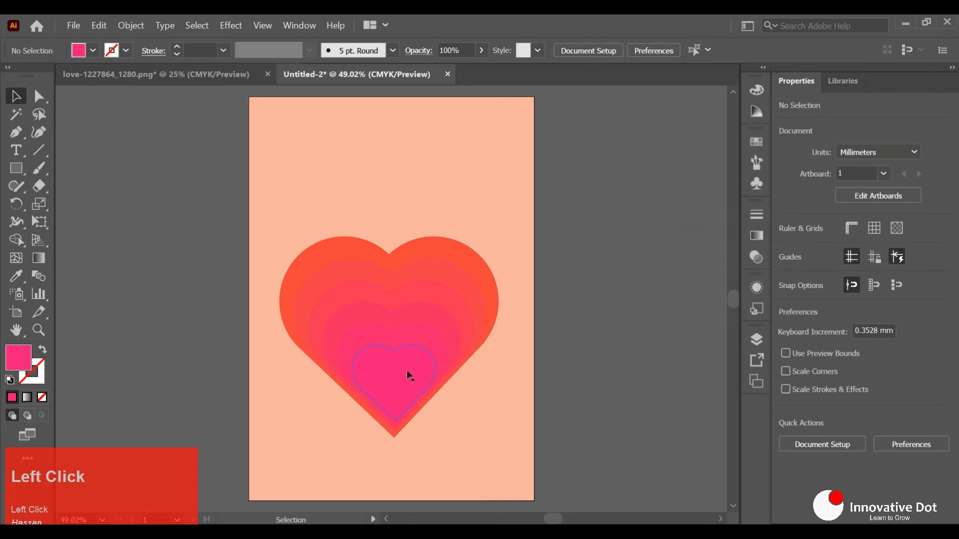
- Isolate the blend and fill its small inner heart with the lightest peach tint in the Color Guide's first row
click(408, 384)
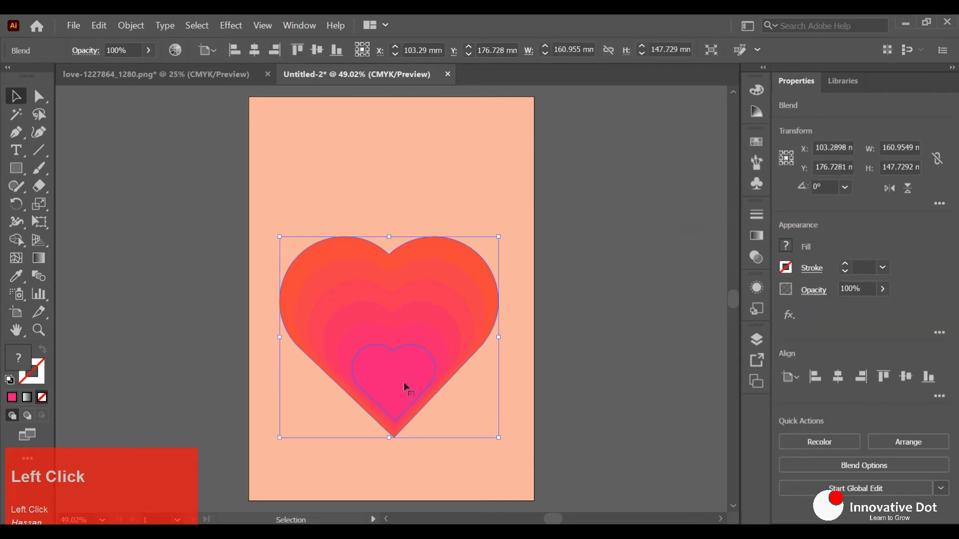
double_click(403, 382)
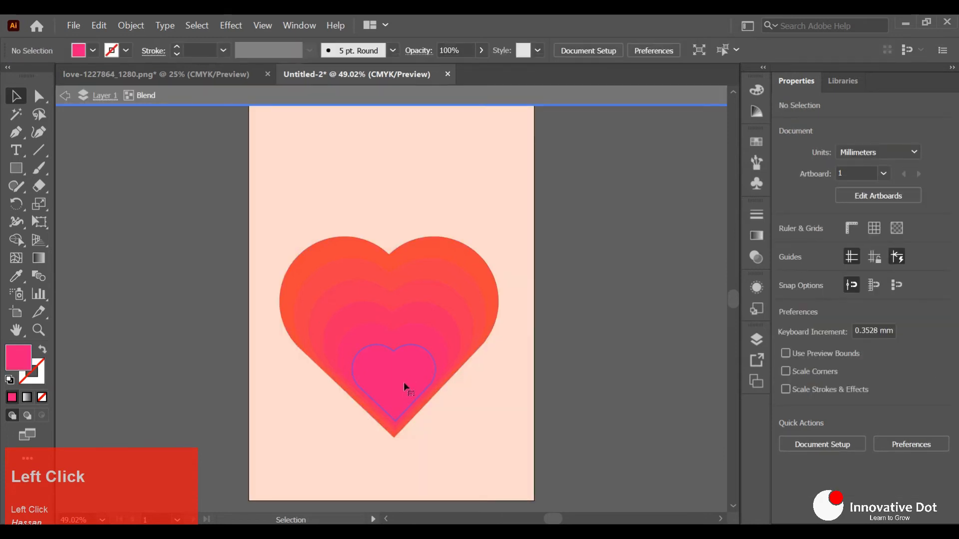
click(404, 382)
click(93, 50)
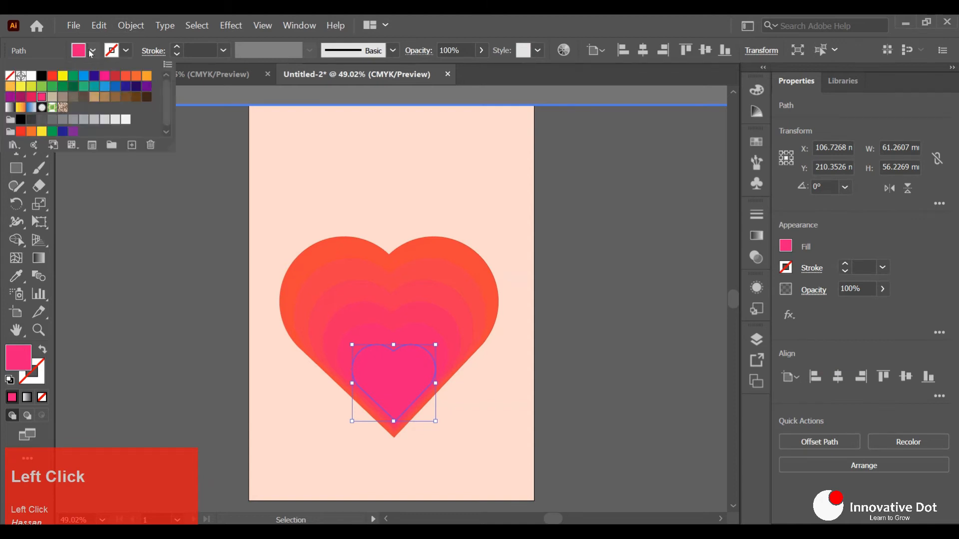
click(762, 115)
click(764, 117)
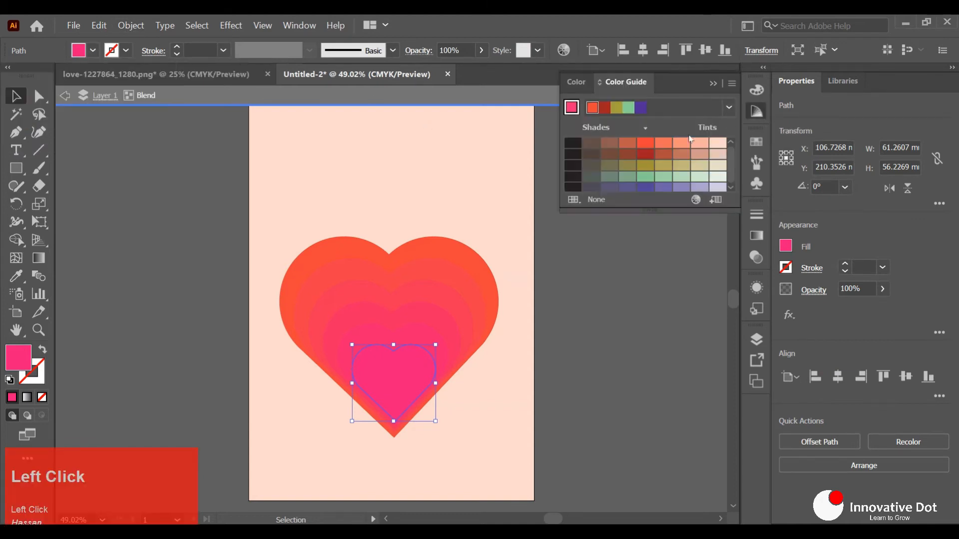
click(661, 145)
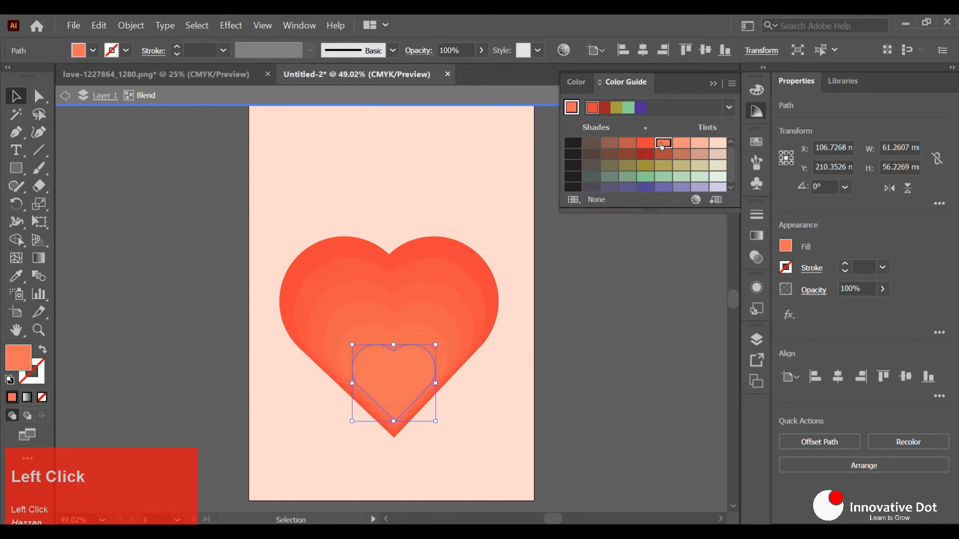
click(648, 145)
click(717, 145)
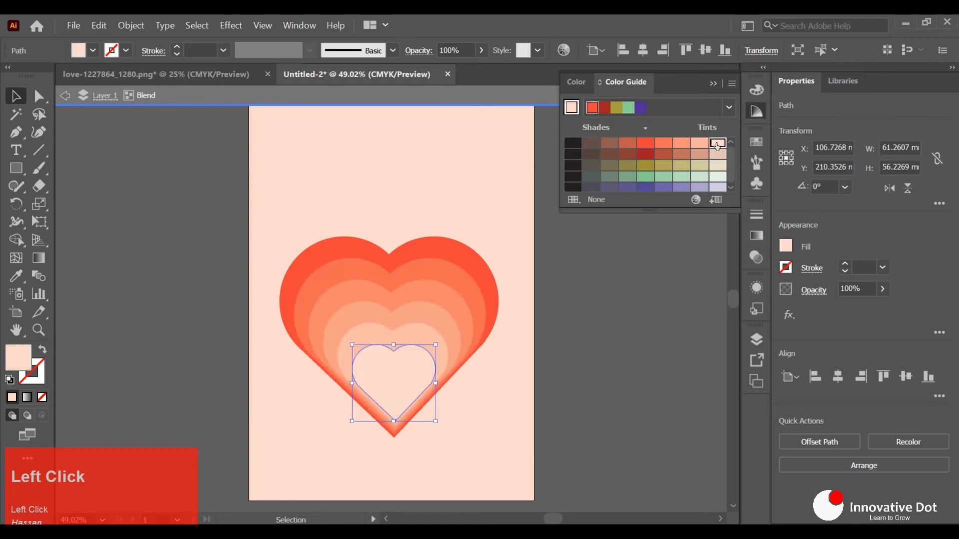
click(713, 84)
- Set the fill of the blend's large outer heart to red FF0000
click(344, 253)
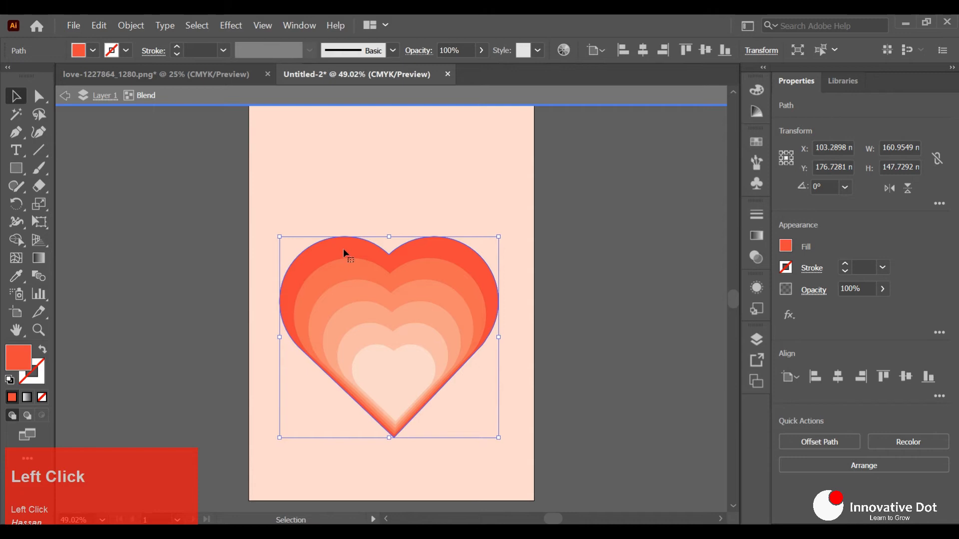
double_click(17, 365)
click(656, 157)
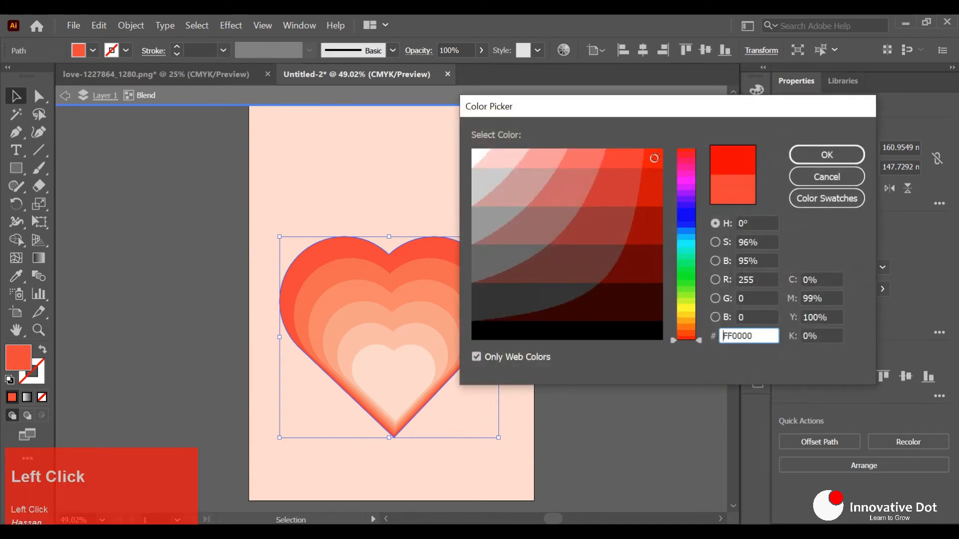
click(824, 155)
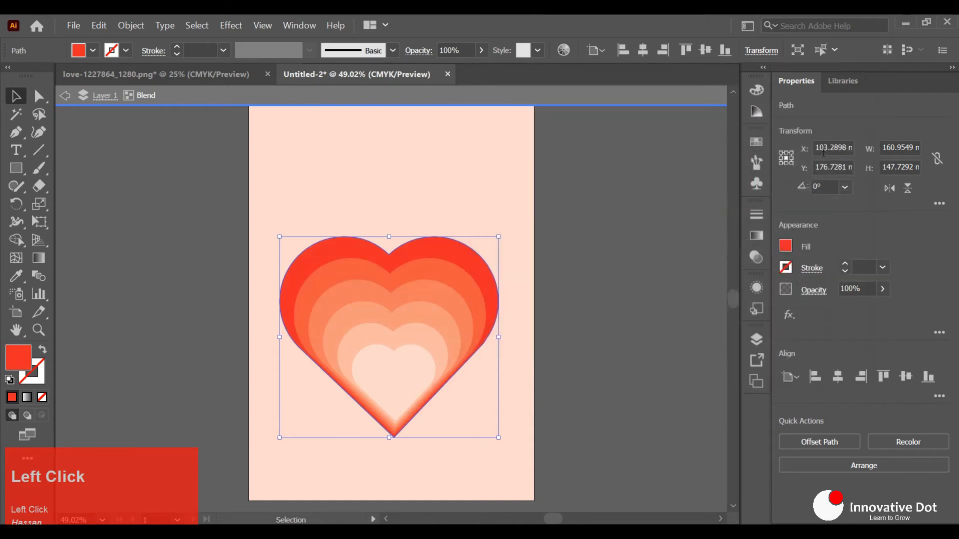
- Enlarge the blend's outer red heart to about 280 × 258 mm and reposition it around the small inner heart
click(584, 253)
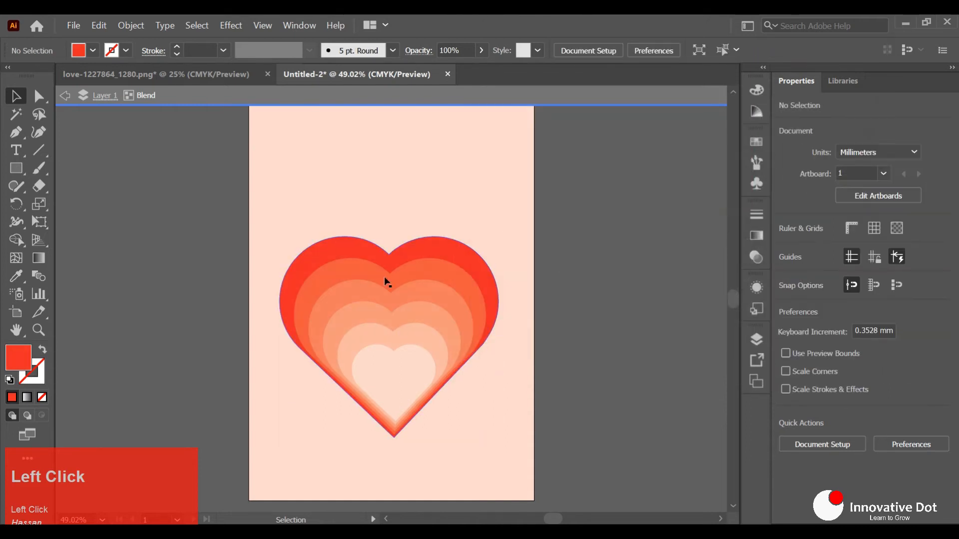
click(322, 258)
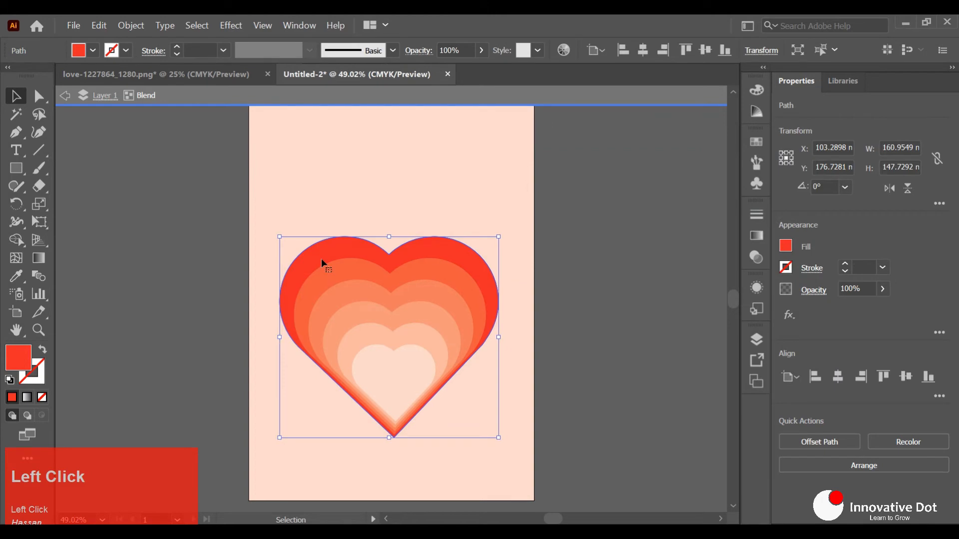
drag(322, 259, 330, 305)
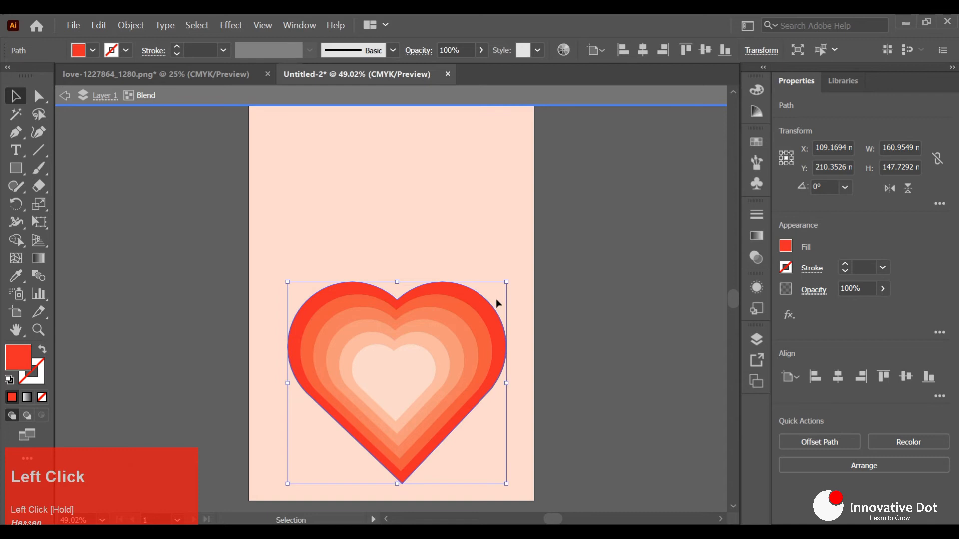
drag(505, 283, 669, 134)
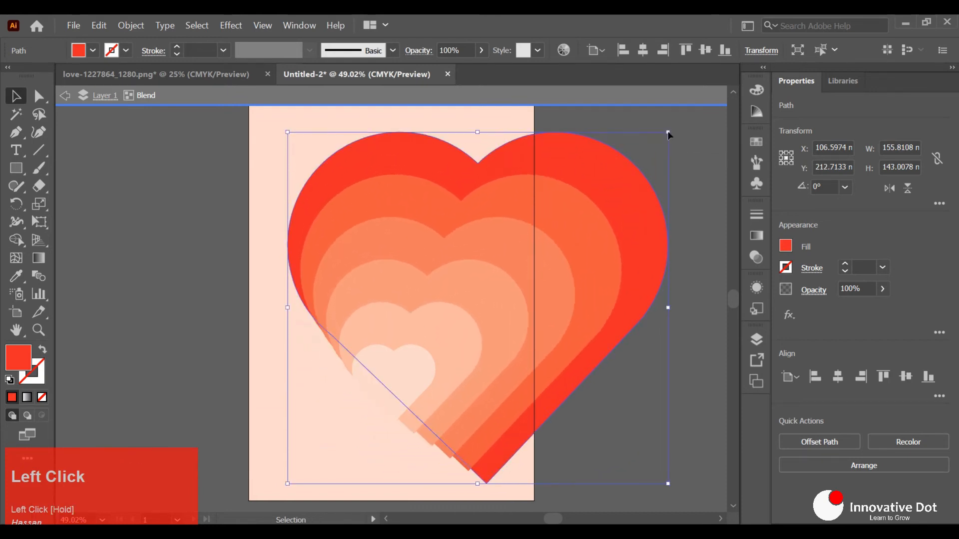
drag(604, 215, 513, 271)
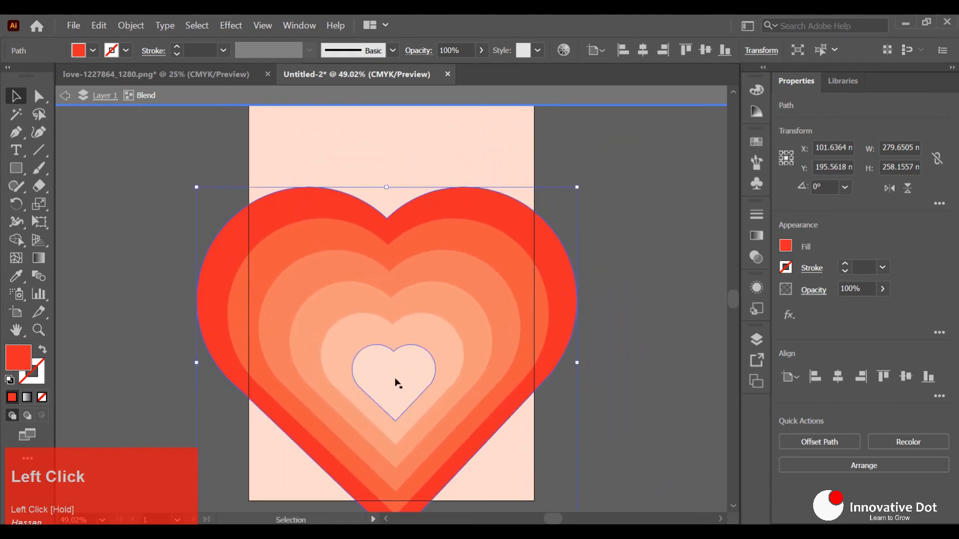
- Nudge the small inner heart slightly up, and move the whole heart blend up to fit within the artboard's height
drag(395, 377, 394, 372)
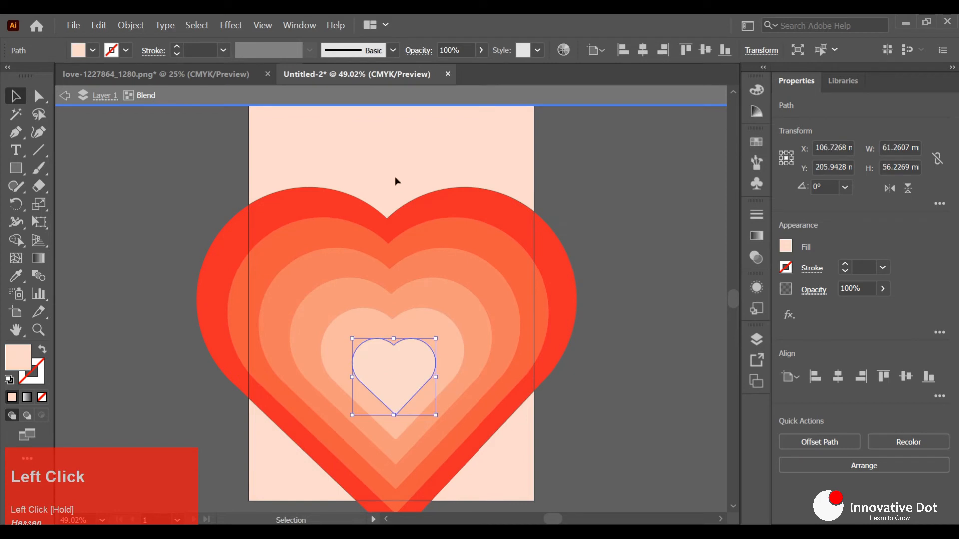
click(382, 225)
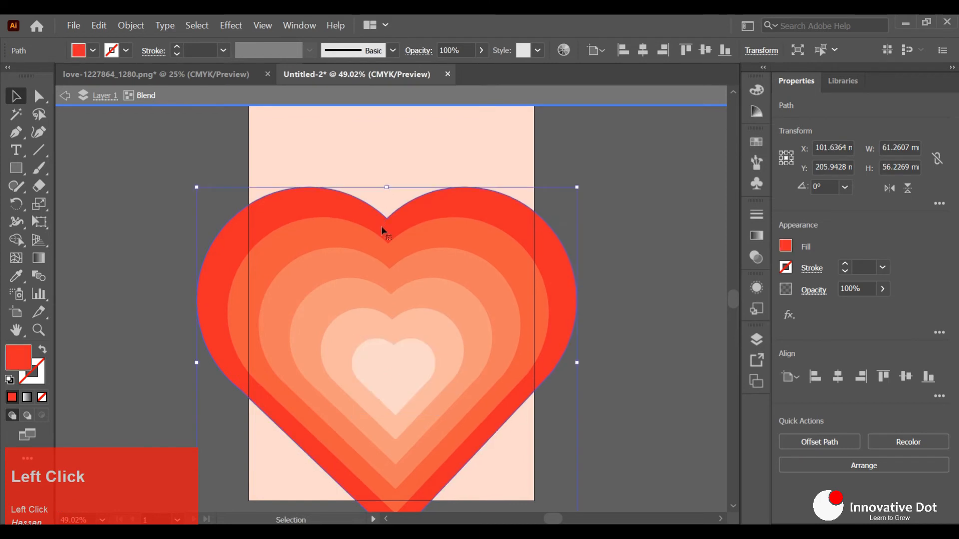
double_click(637, 148)
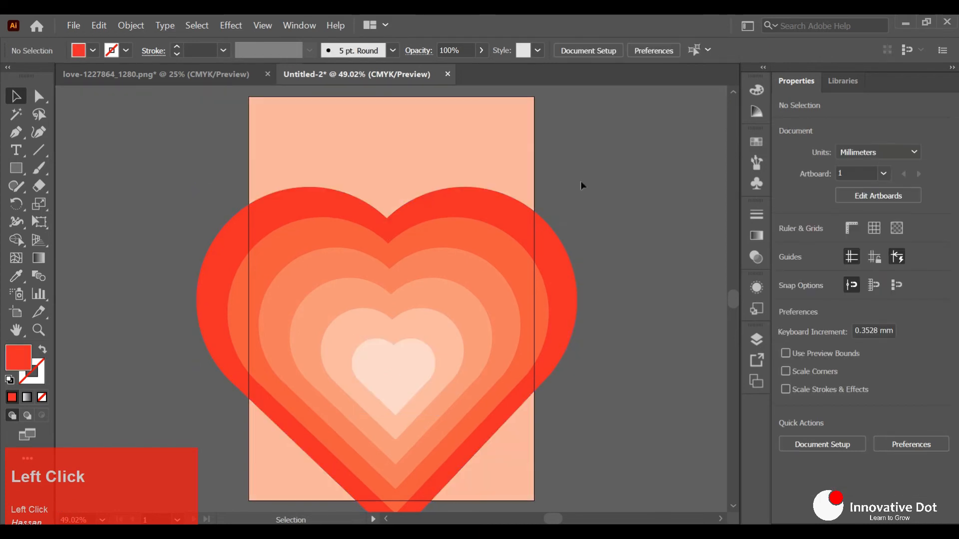
drag(399, 362, 393, 320)
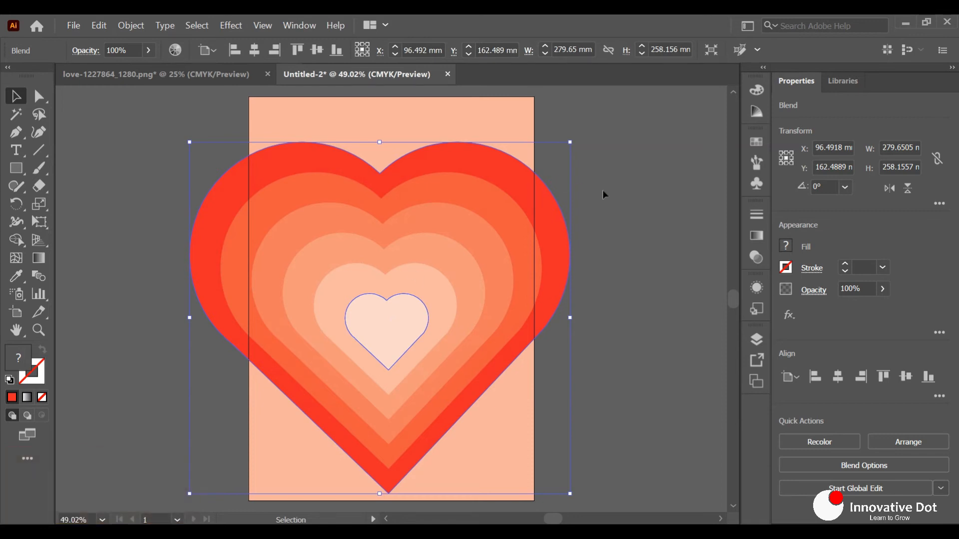
click(645, 212)
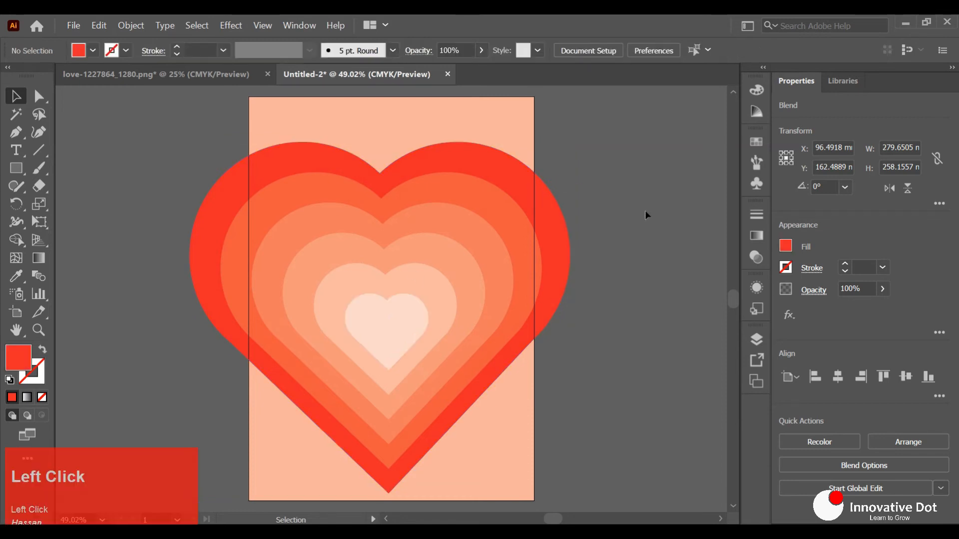
- Isolate the blend, move its small inner heart up and slightly left within the outer hearts, and exit isolation
click(378, 323)
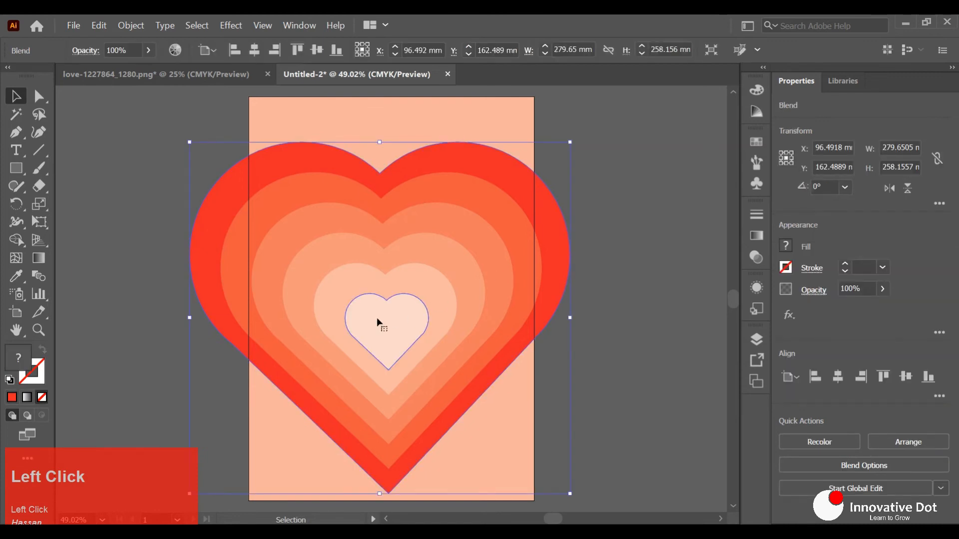
double_click(376, 319)
drag(378, 323, 370, 299)
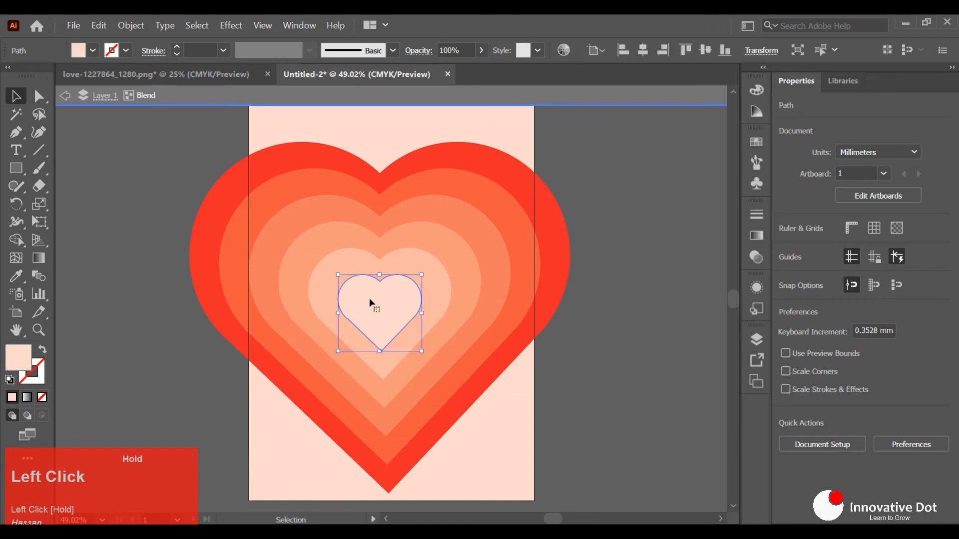
click(664, 230)
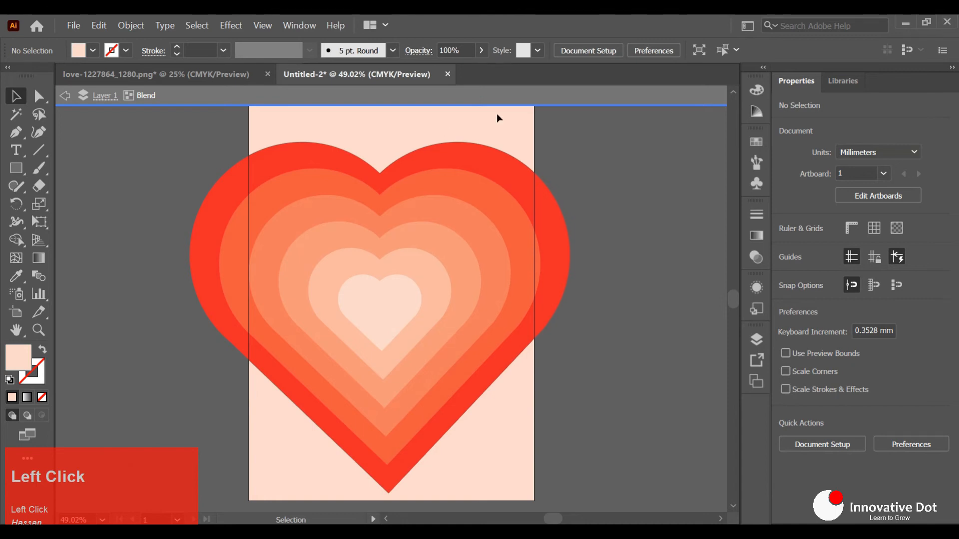
drag(534, 145, 343, 142)
double_click(168, 157)
- Fill the background rectangle with the outer heart's red using the Eyedropper, and shift the heart blend slightly right and up
click(381, 116)
click(17, 278)
click(280, 164)
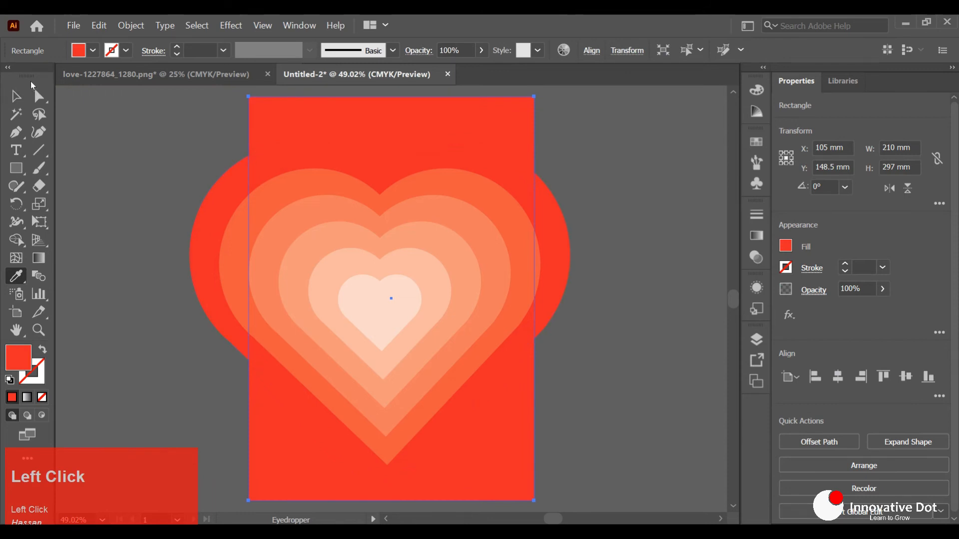
click(13, 98)
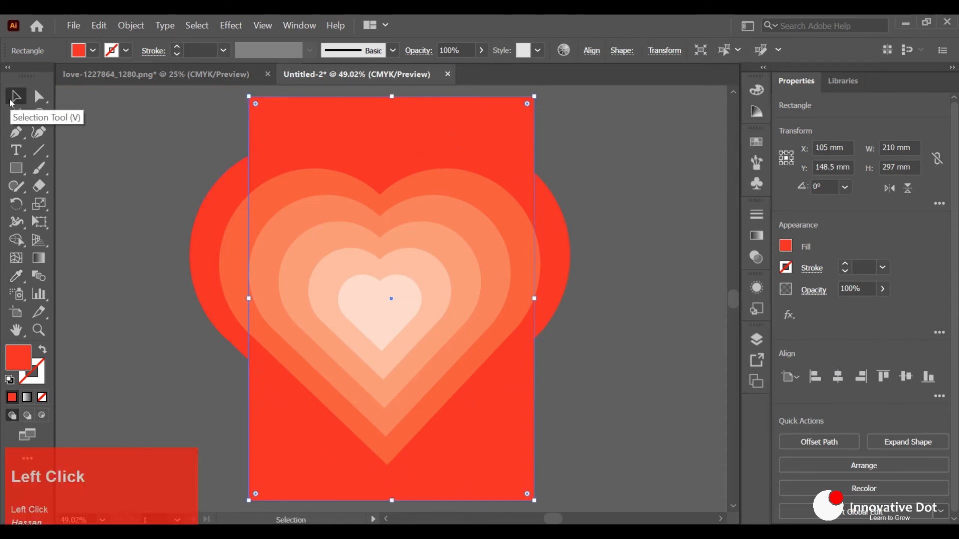
click(138, 252)
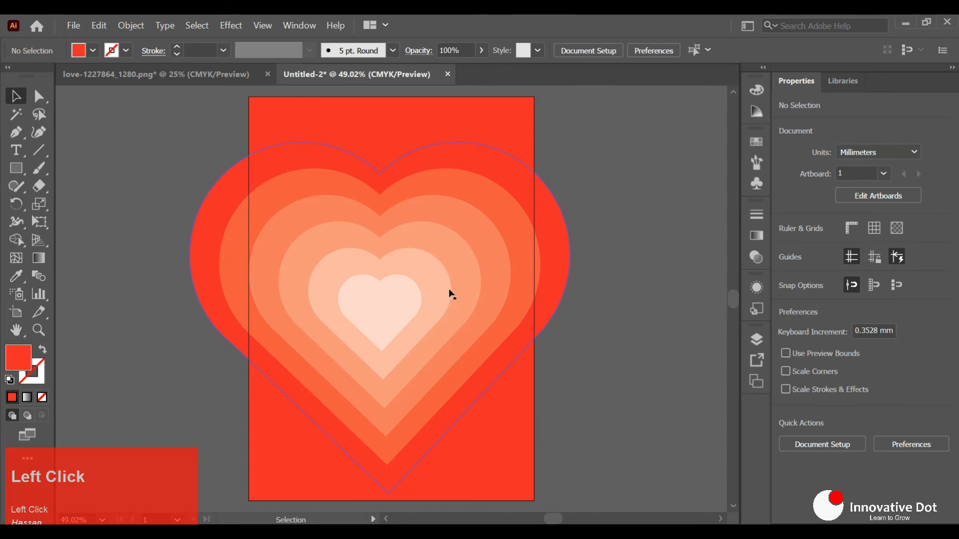
mouse_move(454, 289)
mouse_down()
mouse_move(465, 289)
mouse_move(460, 303)
mouse_move(460, 282)
mouse_up()
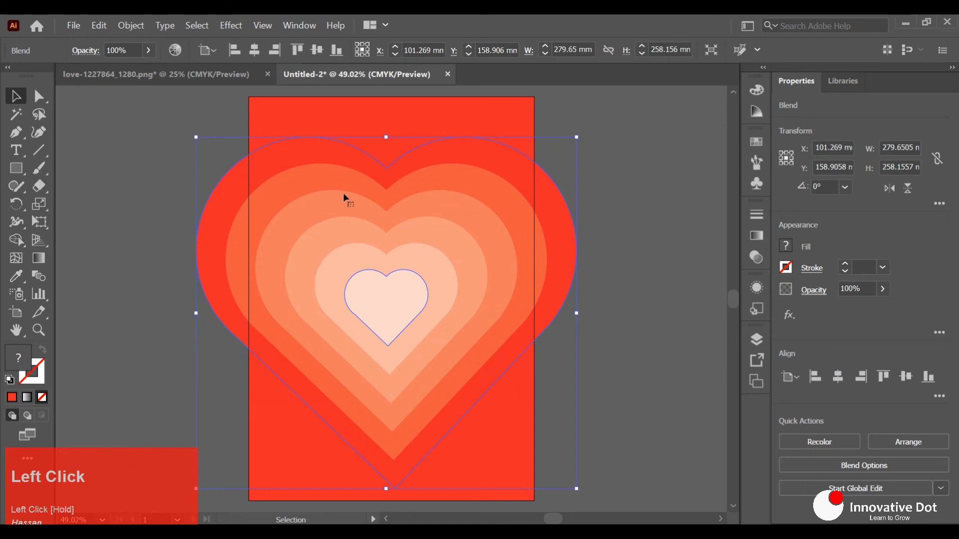
- Try to make a clipping mask from the heart blend and the background rectangle
shift+click(332, 139)
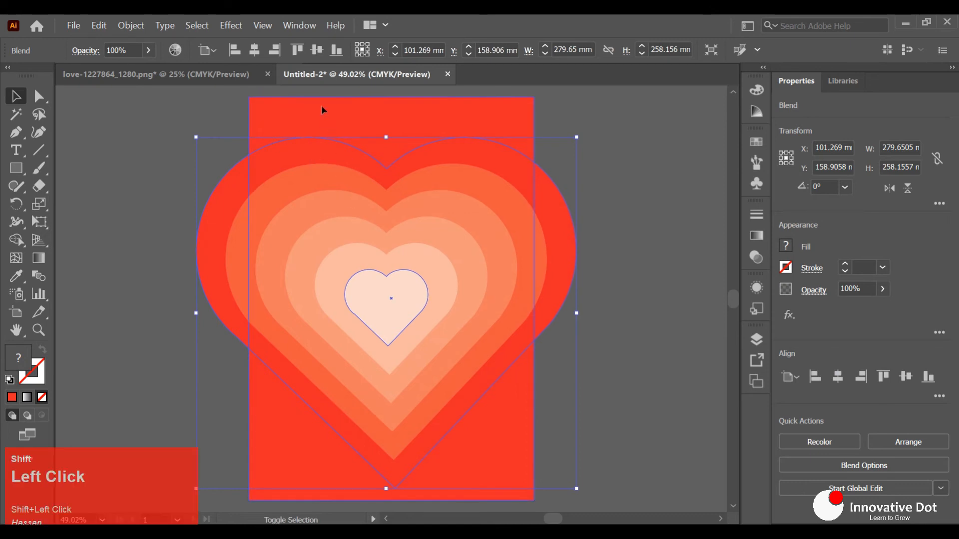
right_click(321, 107)
click(378, 223)
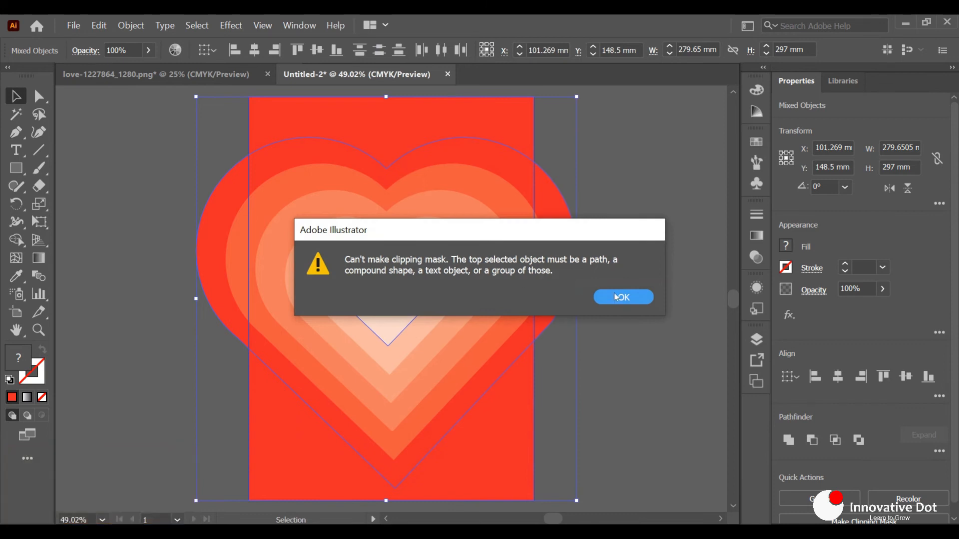
click(616, 296)
click(615, 296)
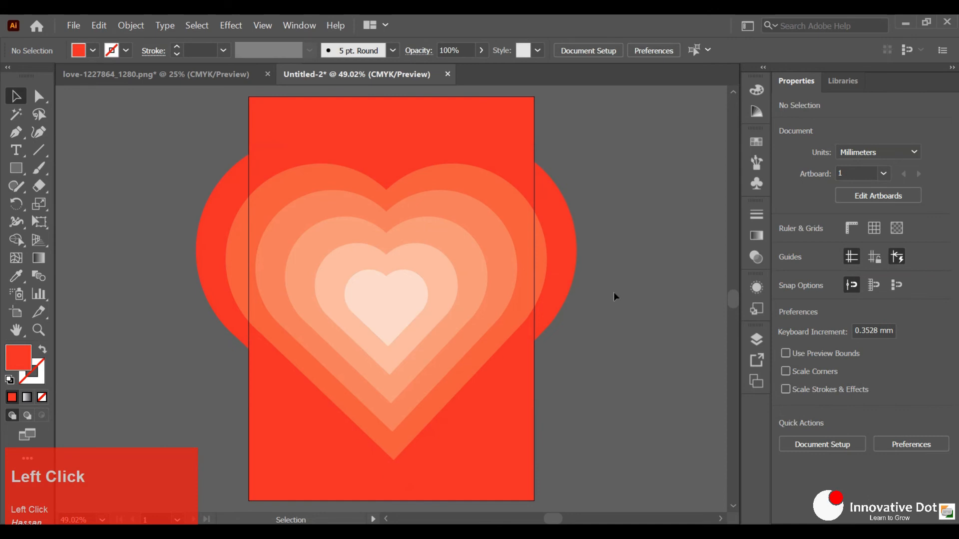
- Expand the selected heart blend and background rectangle into separate shapes
click(361, 260)
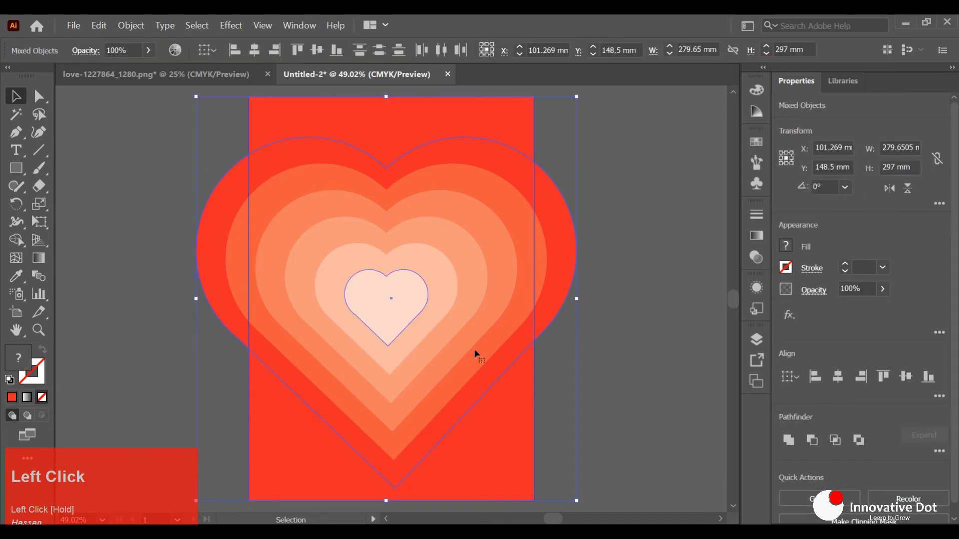
click(130, 25)
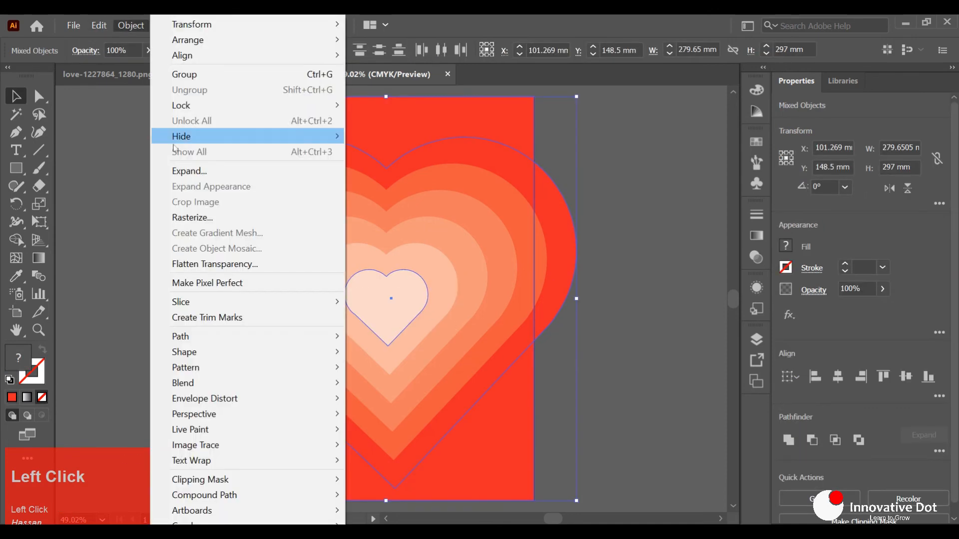
click(189, 171)
click(442, 361)
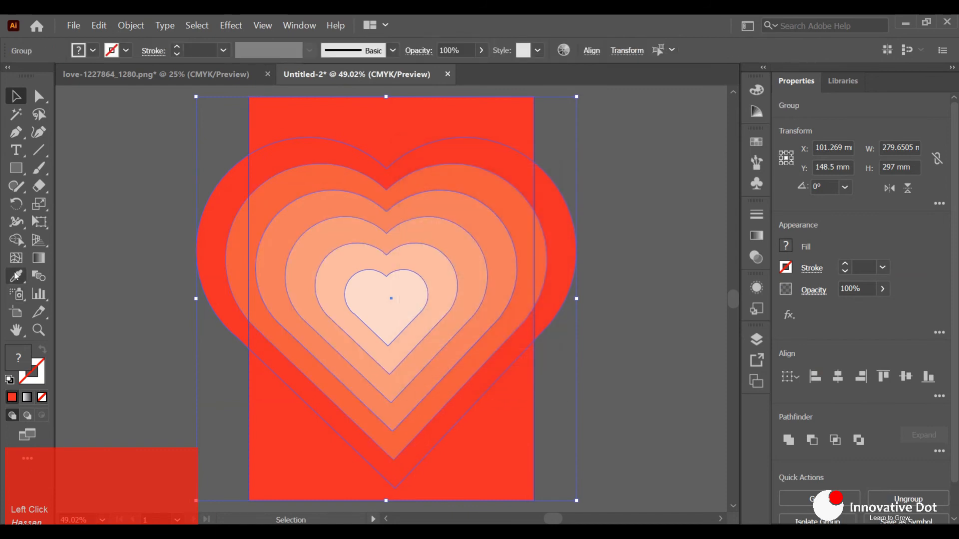
- Remove the heart parts that extend past both sides of the artboard with the Shape Builder, and deselect the artwork
click(16, 240)
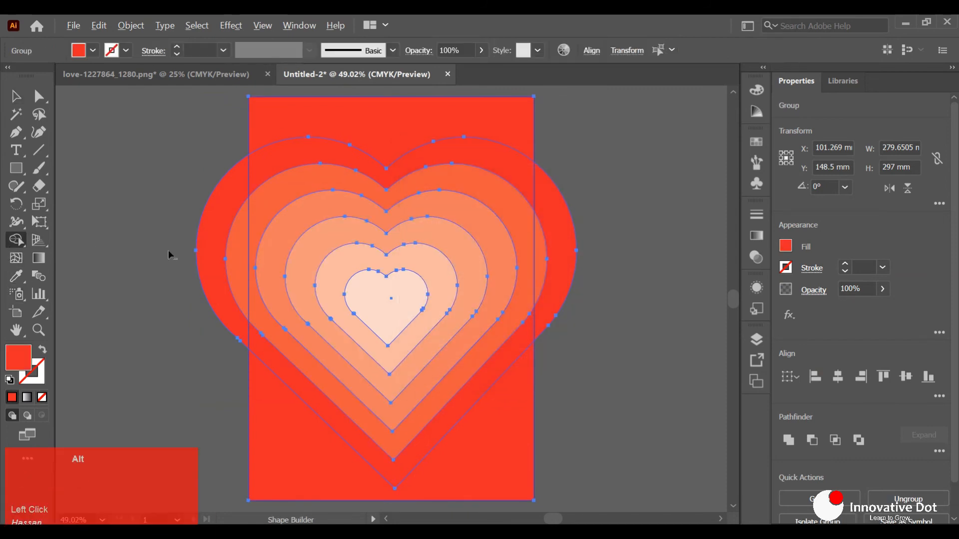
alt+click(211, 251)
alt+click(232, 259)
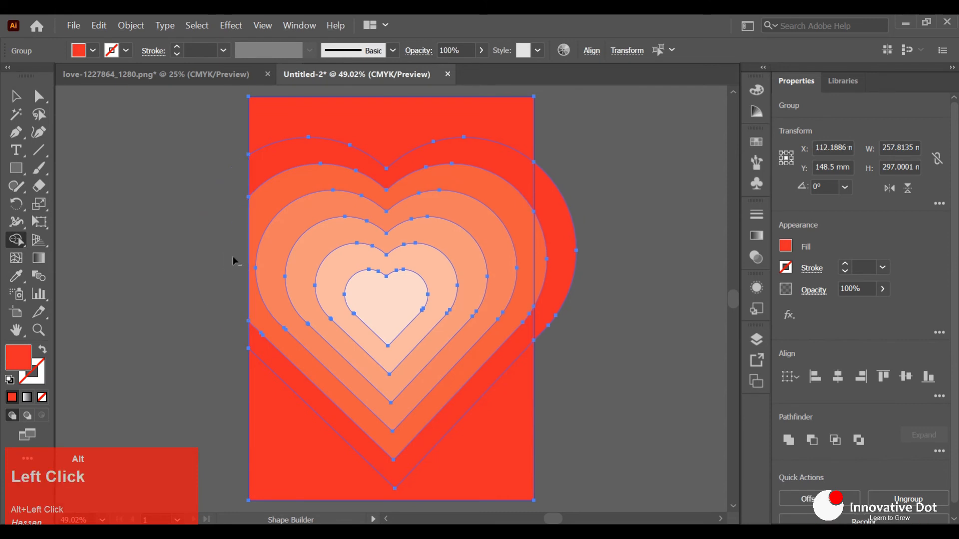
alt+click(542, 263)
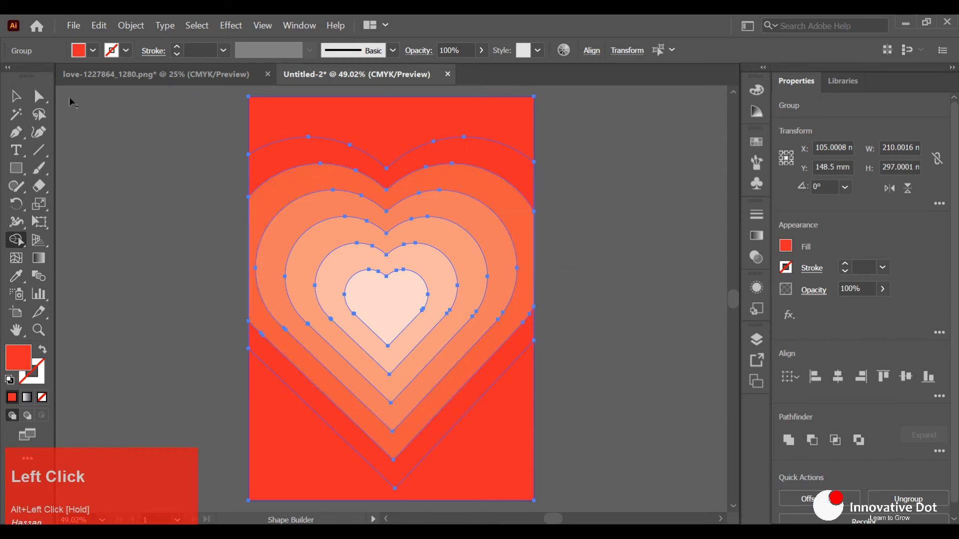
click(15, 96)
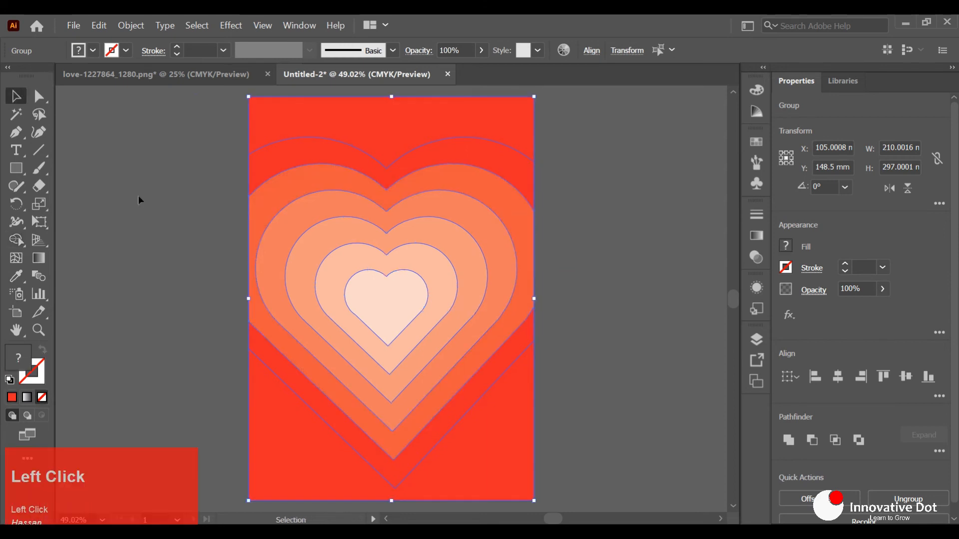
click(149, 206)
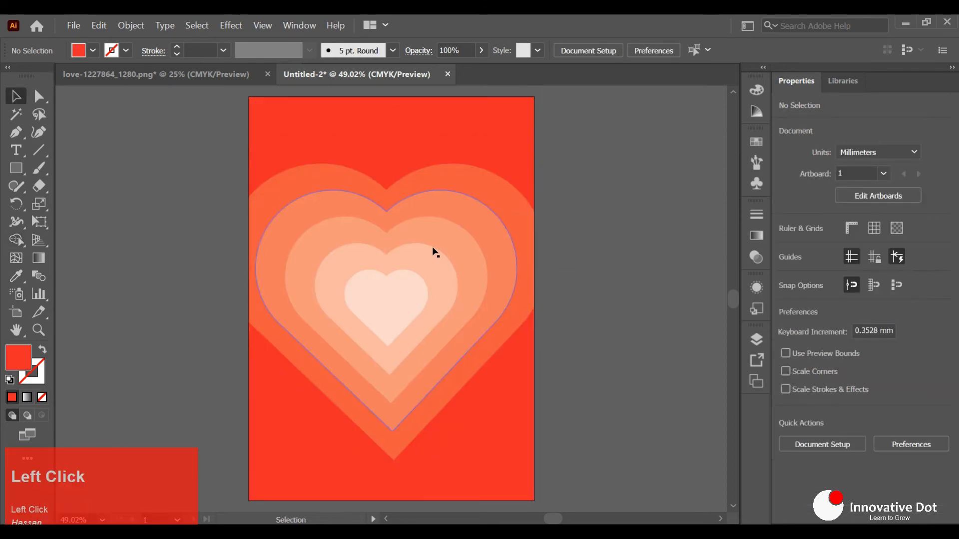
- Copy the black lovebirds-and-hearts group from the love-1227864_1280.png document and paste it into the Untitled-2 heart artwork
click(163, 74)
mouse_move(370, 333)
mouse_down()
mouse_move(370, 303)
mouse_move(369, 325)
mouse_up()
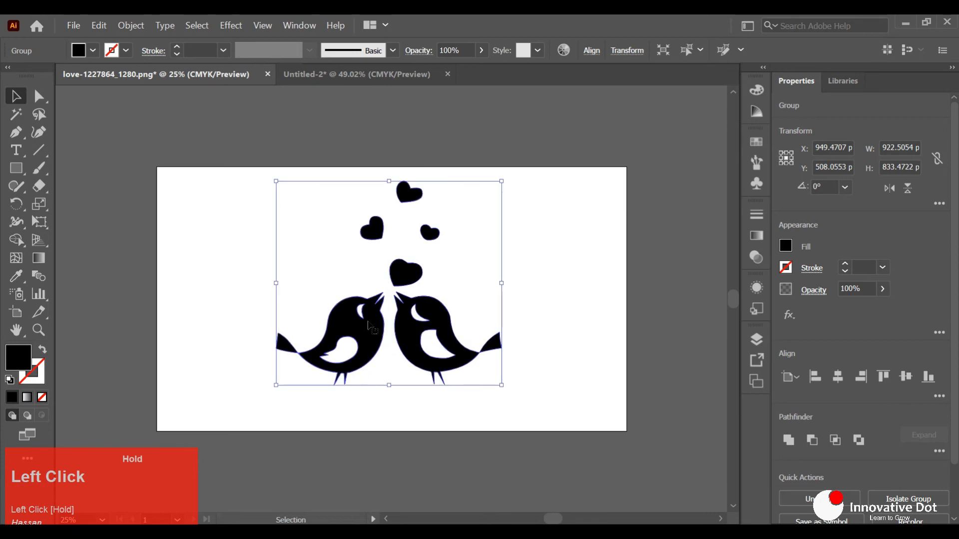
key(ctrl)
key(ctrl+c)
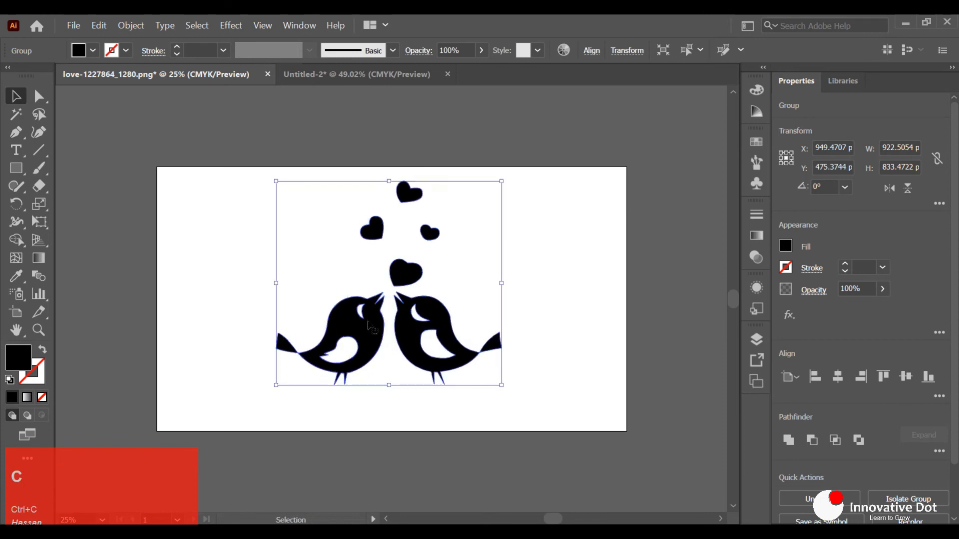
click(396, 77)
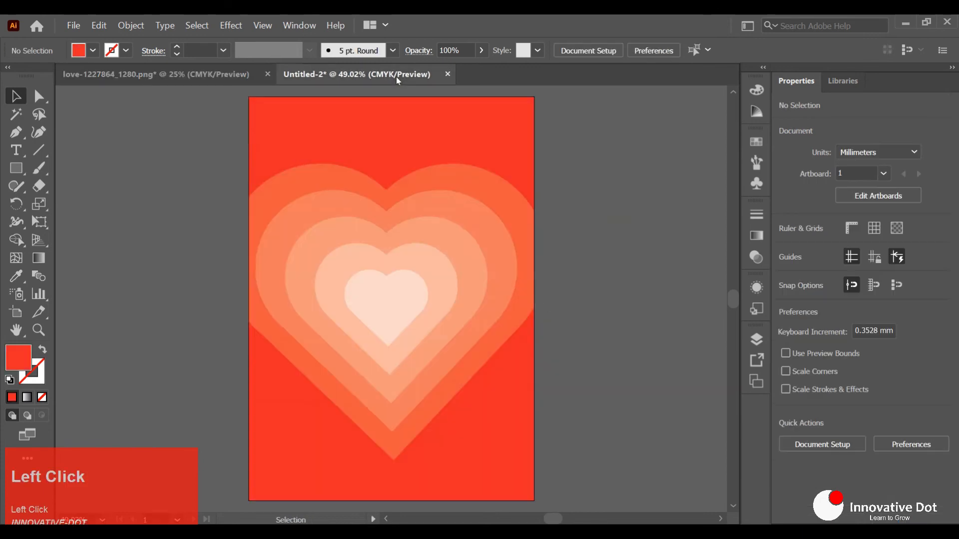
key(ctrl)
key(ctrl+v)
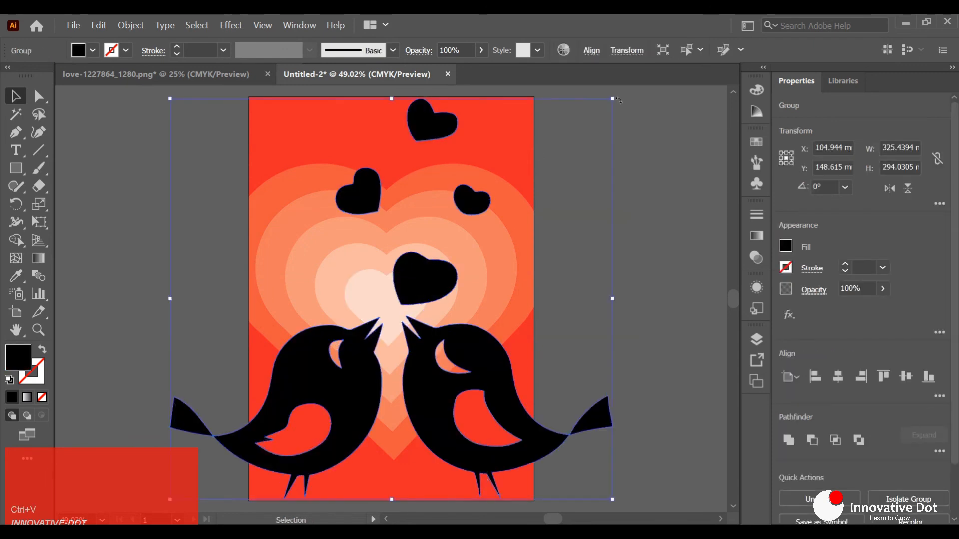
- Scale the lovebirds group down to about 84 × 76 mm and place it near the artboard's lower-right corner
drag(614, 100, 285, 395)
drag(268, 479, 403, 310)
drag(402, 312, 517, 434)
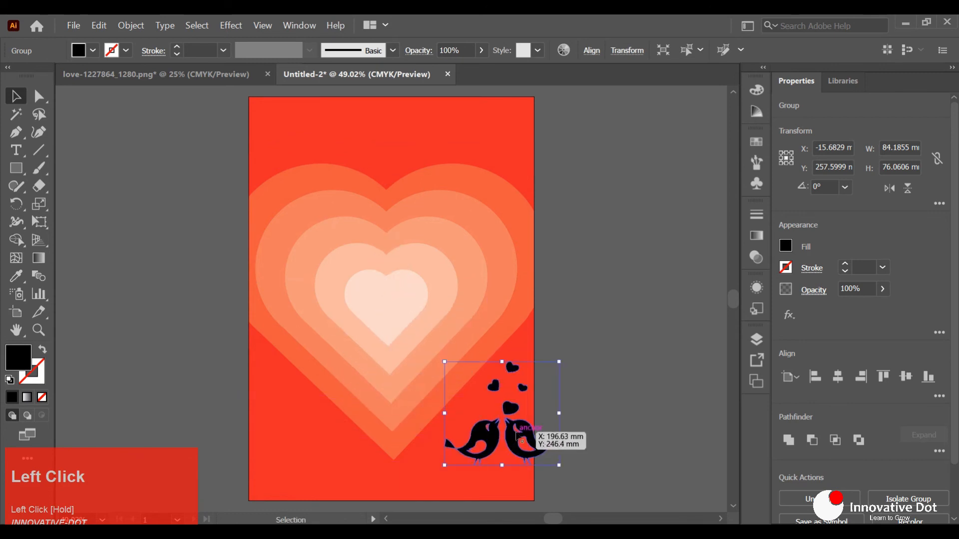
- Isolate the heart group and enlarge the innermost pale heart to about 93 × 90 mm, centered within the next heart
double_click(386, 299)
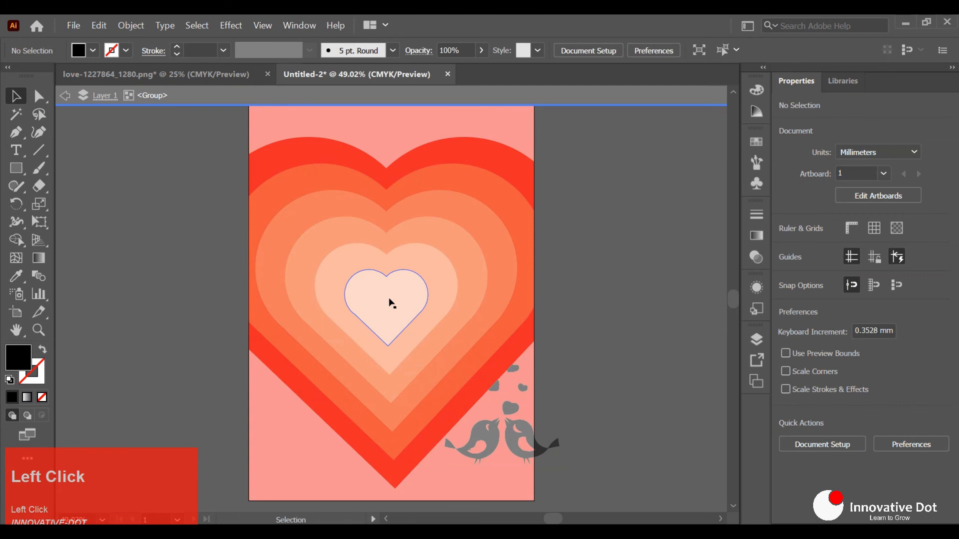
click(408, 298)
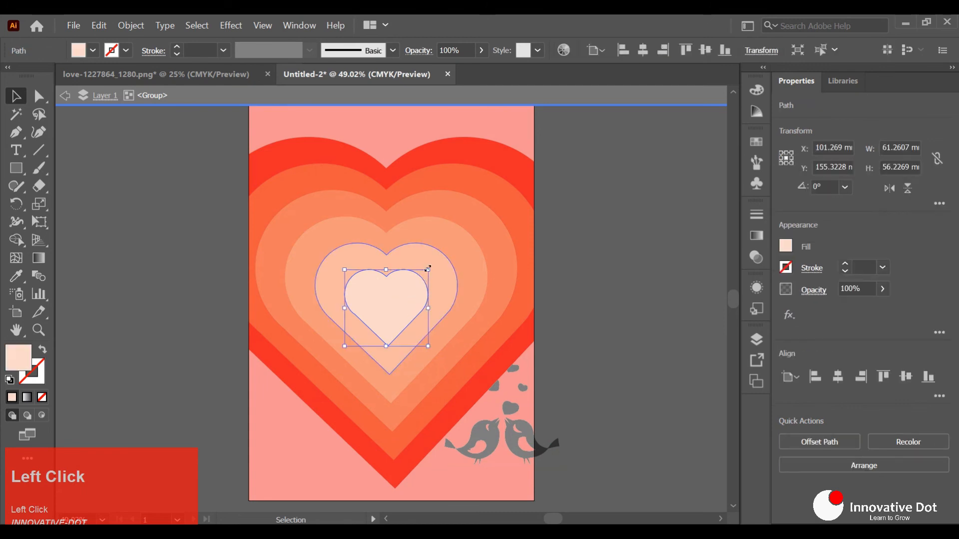
drag(427, 268, 450, 243)
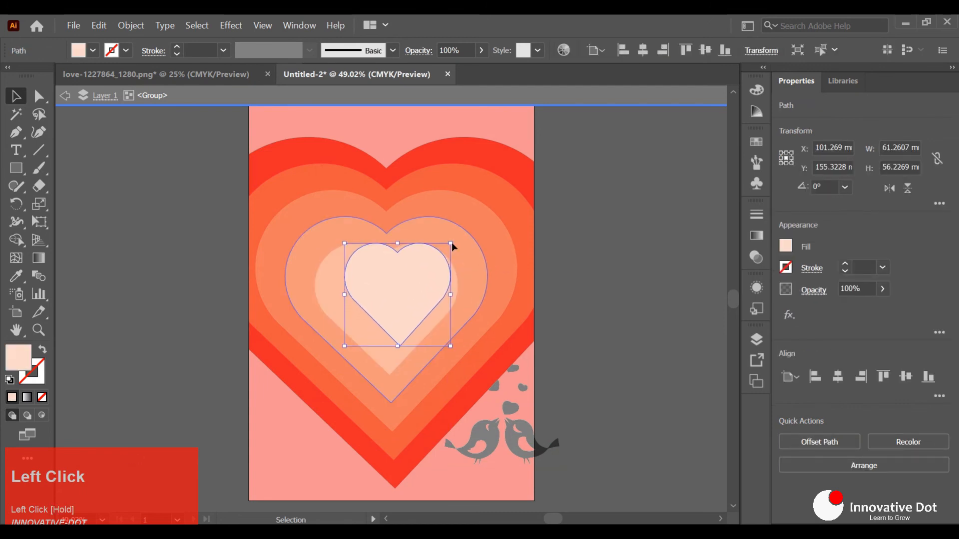
drag(406, 290, 393, 305)
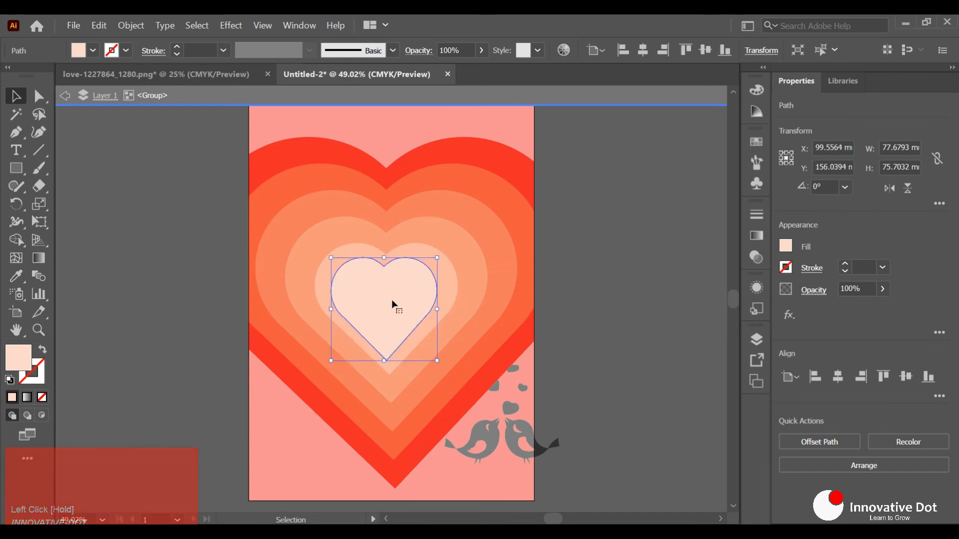
drag(437, 257, 472, 237)
mouse_move(413, 284)
mouse_down()
mouse_move(400, 291)
mouse_move(407, 299)
mouse_up()
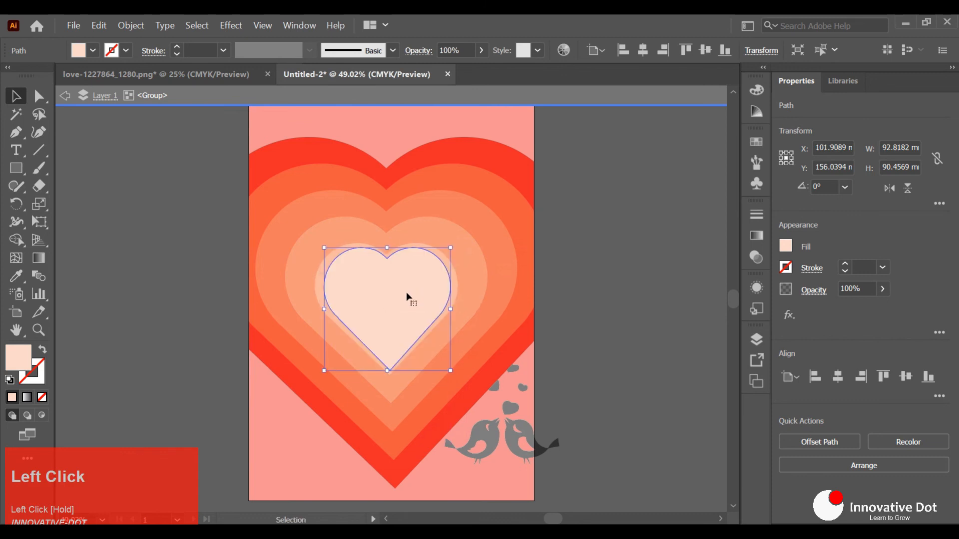
click(586, 246)
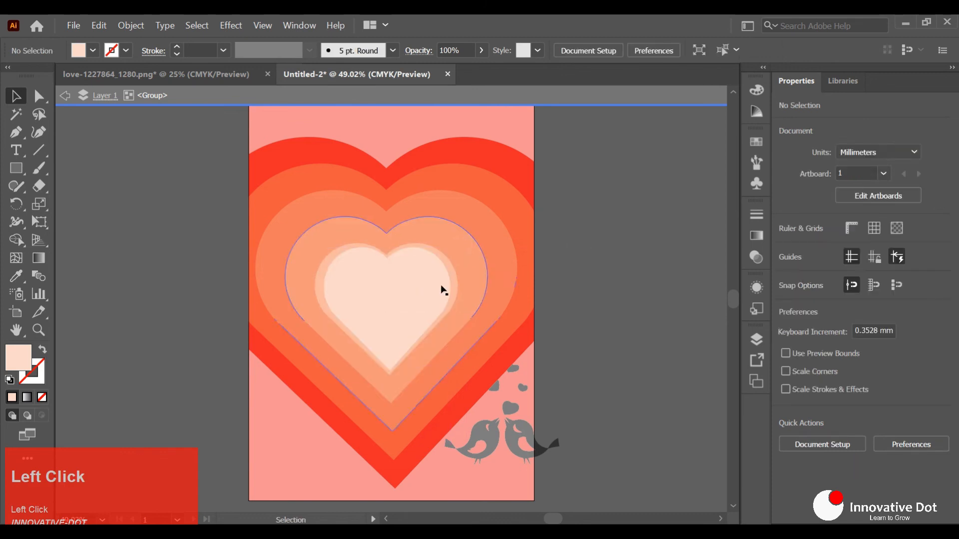
- Enlarge the innermost heart further to about 97 mm tall and realign it over the surrounding heart
drag(406, 297, 400, 298)
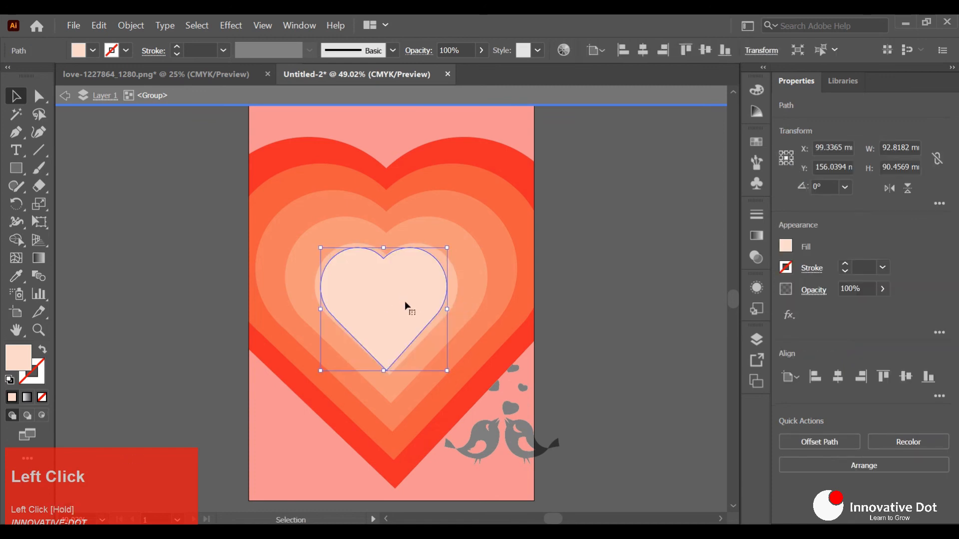
drag(447, 247, 457, 240)
drag(392, 291, 390, 296)
click(594, 283)
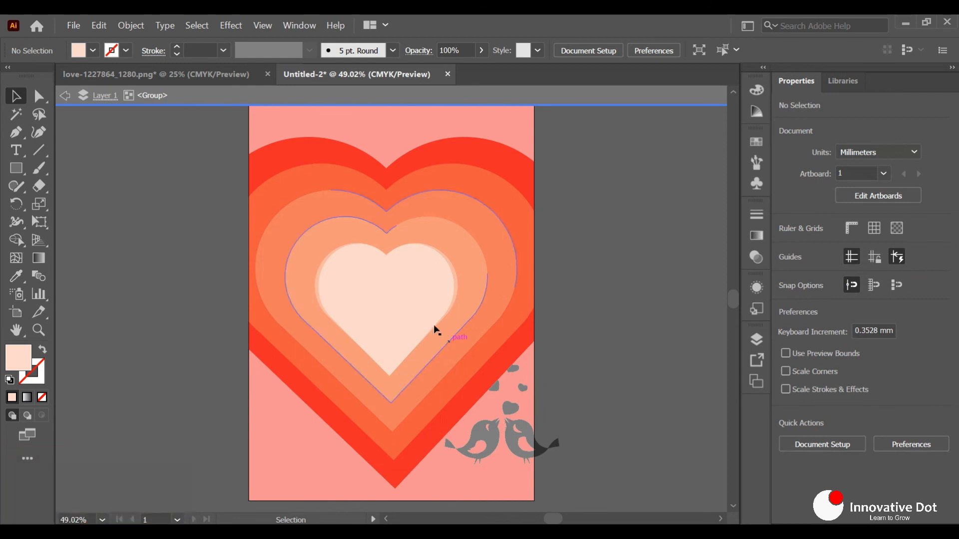
- Stretch the innermost heart's sides to about 105 mm wide and adjust its upper edge to cover the surrounding heart, and leave isolation mode
click(448, 291)
drag(456, 310, 457, 310)
drag(319, 309, 314, 312)
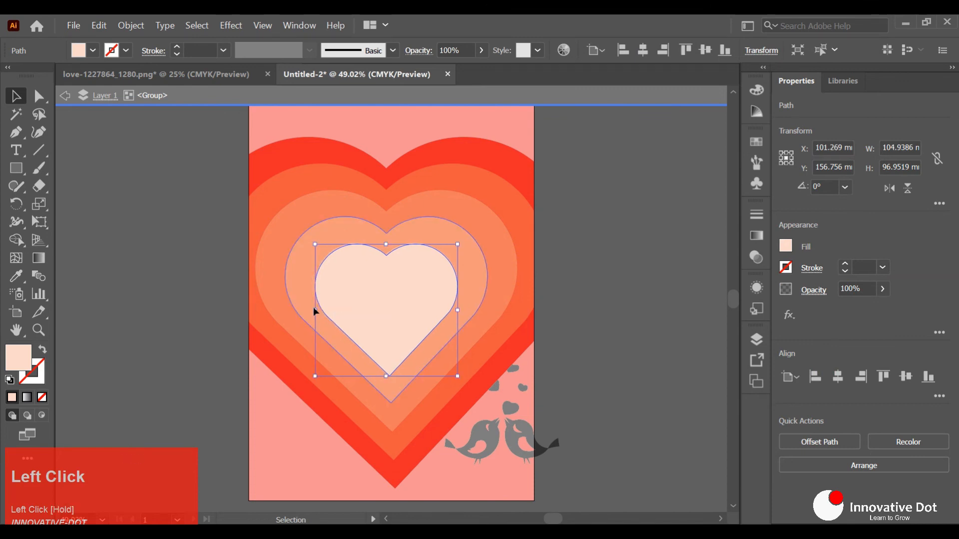
drag(387, 244, 387, 247)
click(578, 250)
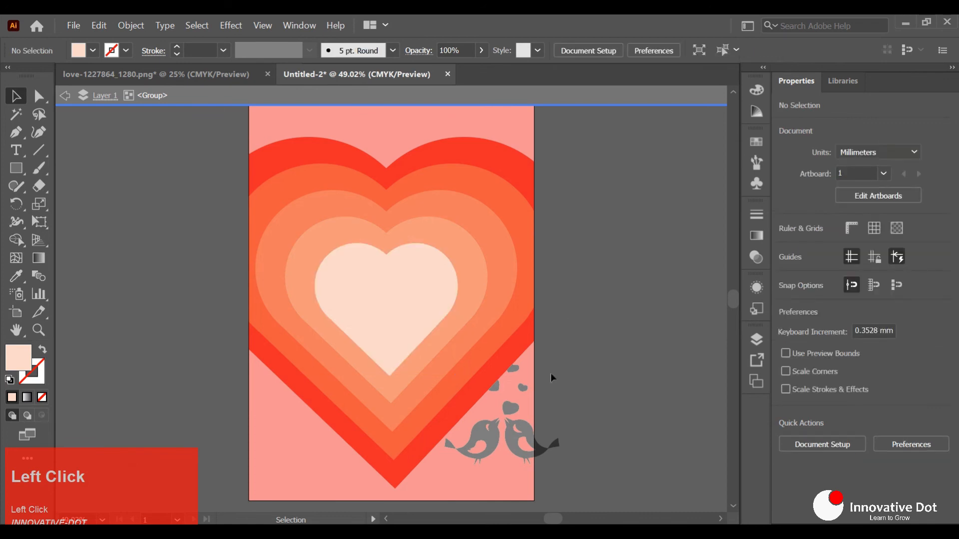
double_click(624, 336)
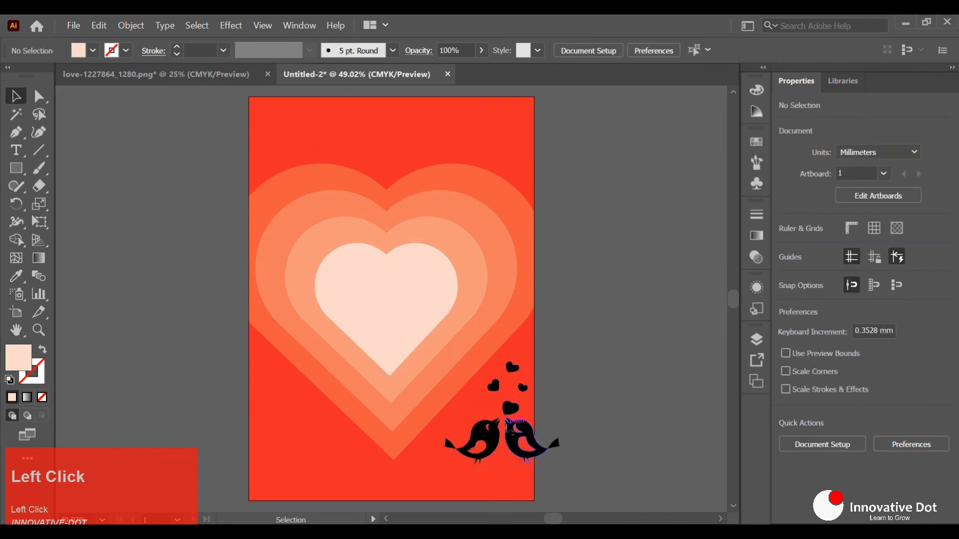
- Move the lovebirds group into the middle of the innermost heart and scale it proportionally down to about 65 × 58 mm
drag(510, 433, 400, 309)
drag(444, 235, 430, 253)
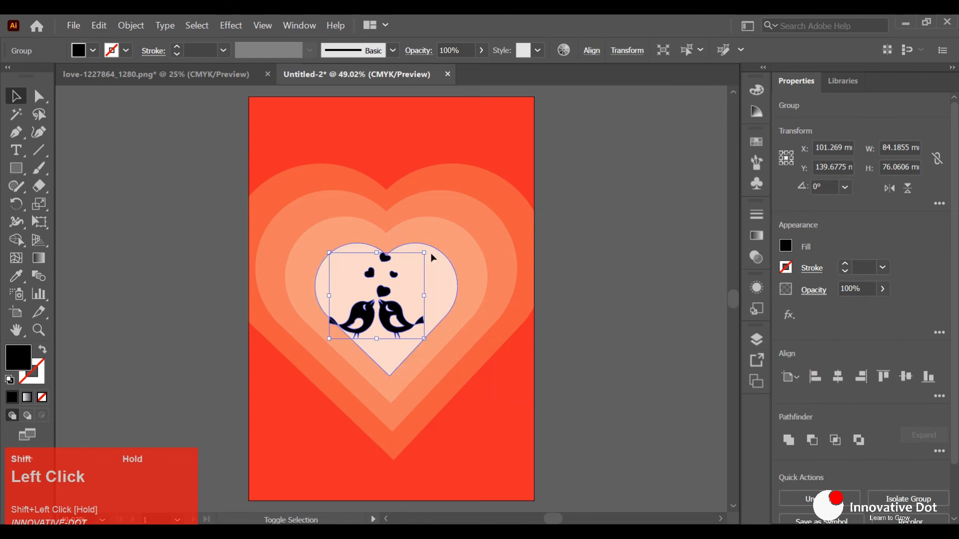
drag(386, 311, 404, 309)
drag(439, 250, 432, 258)
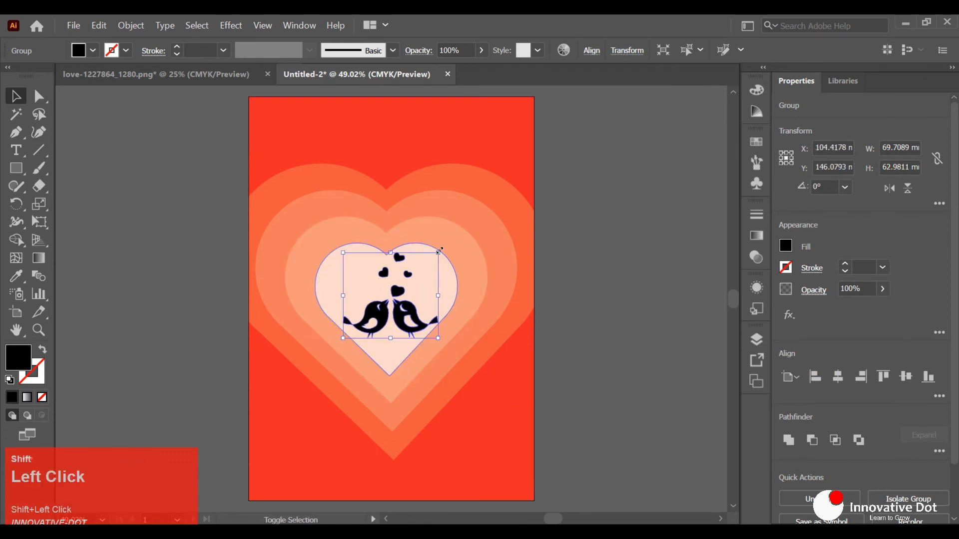
key(shift)
click(382, 204)
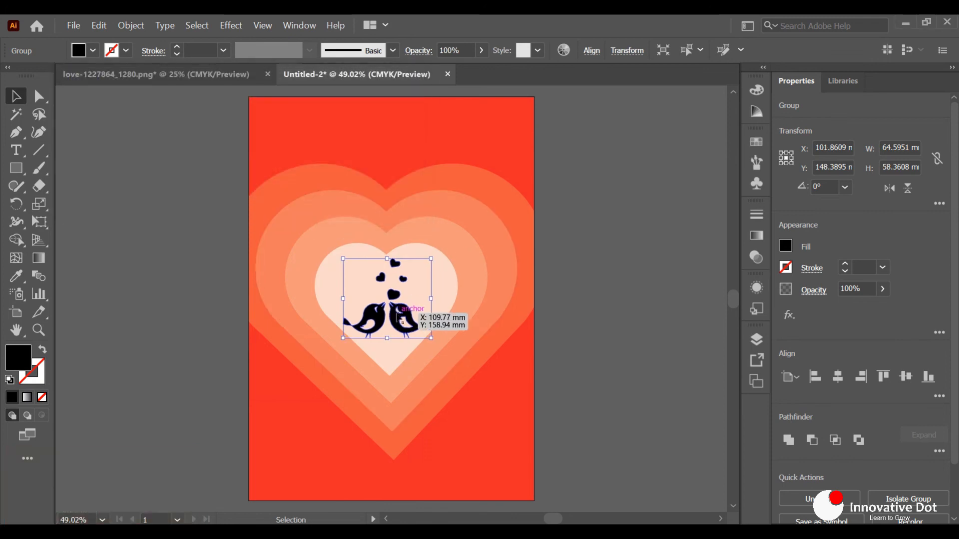
- Recolor the lovebirds group with the background's red using the Eyedropper, and deselect it
click(16, 276)
click(419, 111)
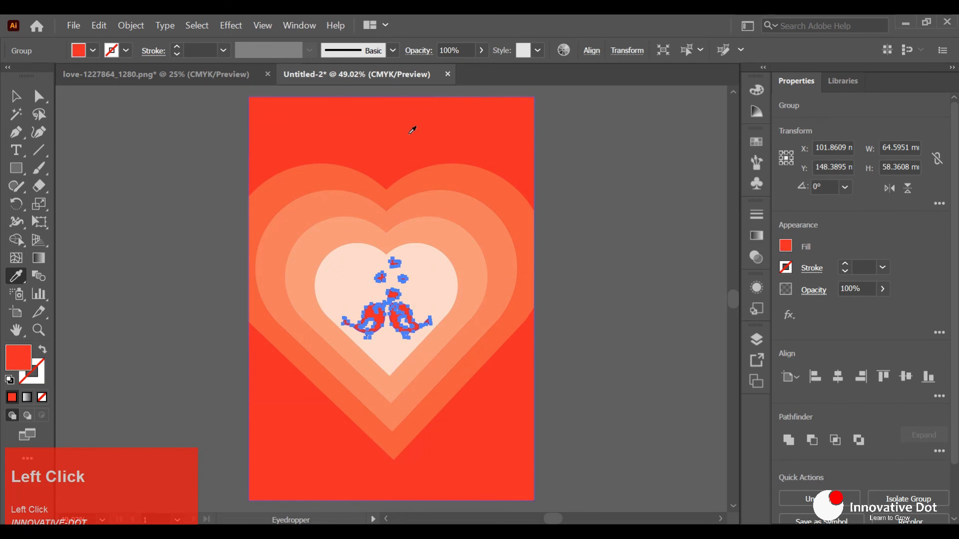
click(16, 96)
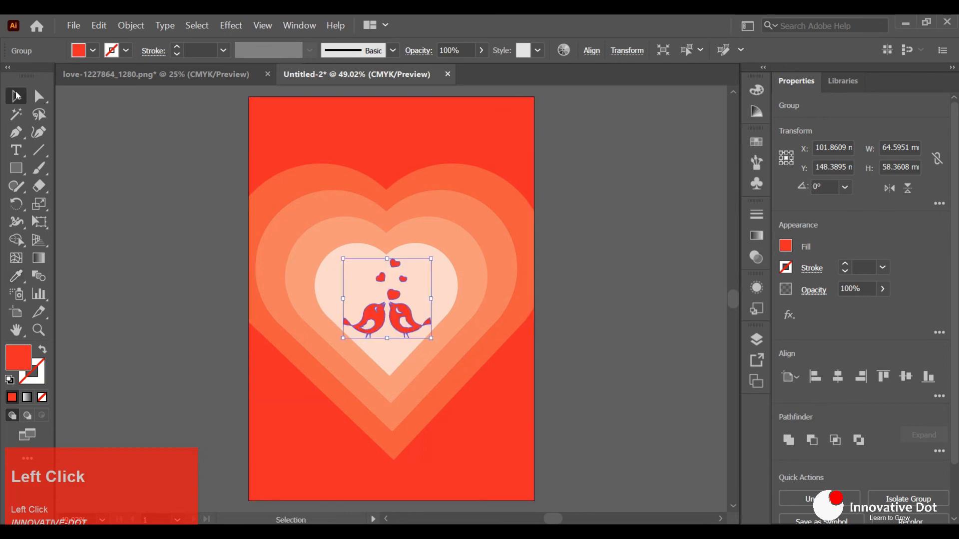
click(147, 169)
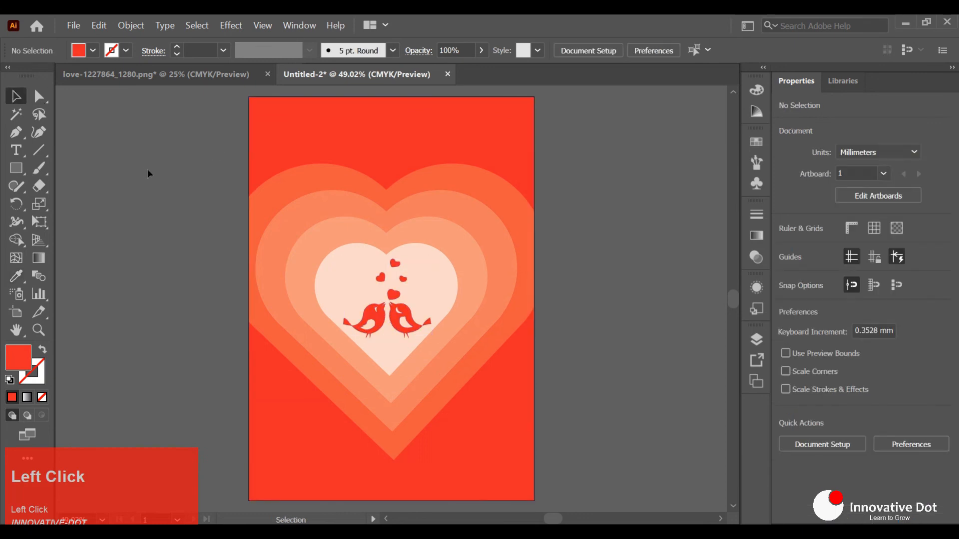